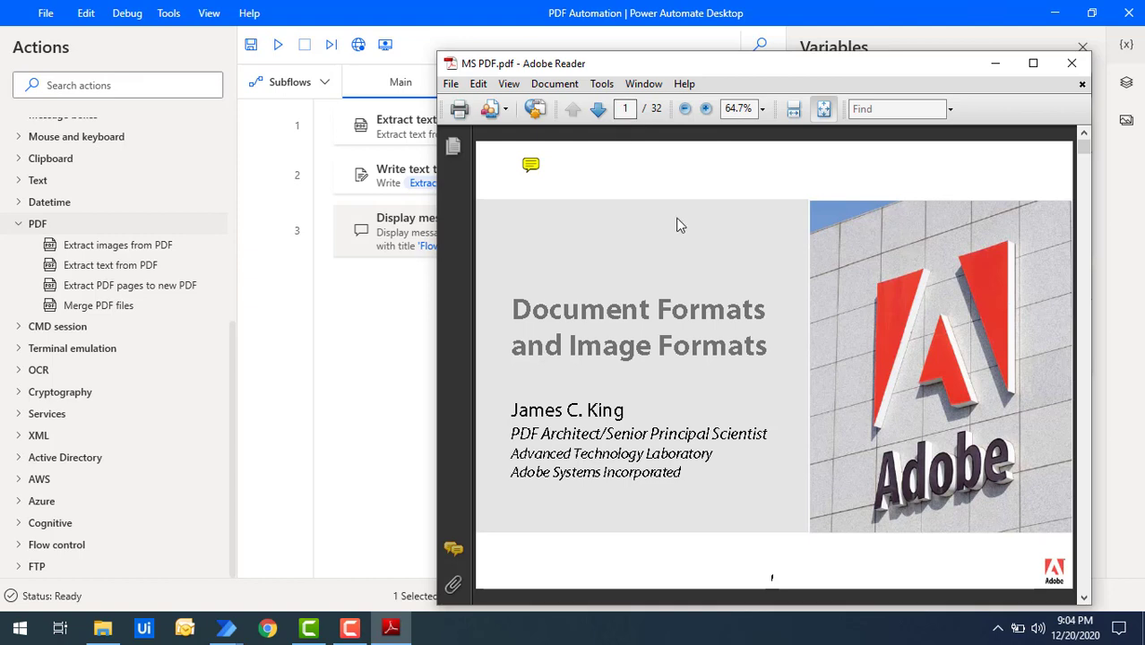
Page MS PDF.pdf forward to page 5, Image Resolution and Size, then close Adobe Reader.
left_click(626, 109)
left_click(600, 110)
left_click(601, 111)
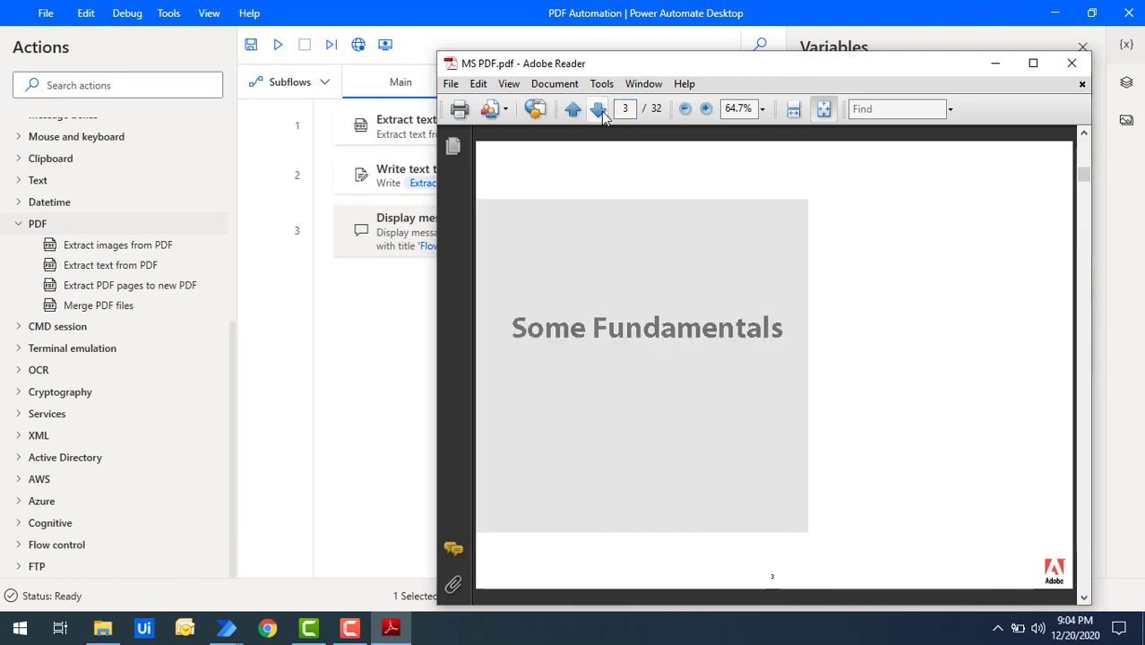
left_click(600, 111)
left_click(600, 111)
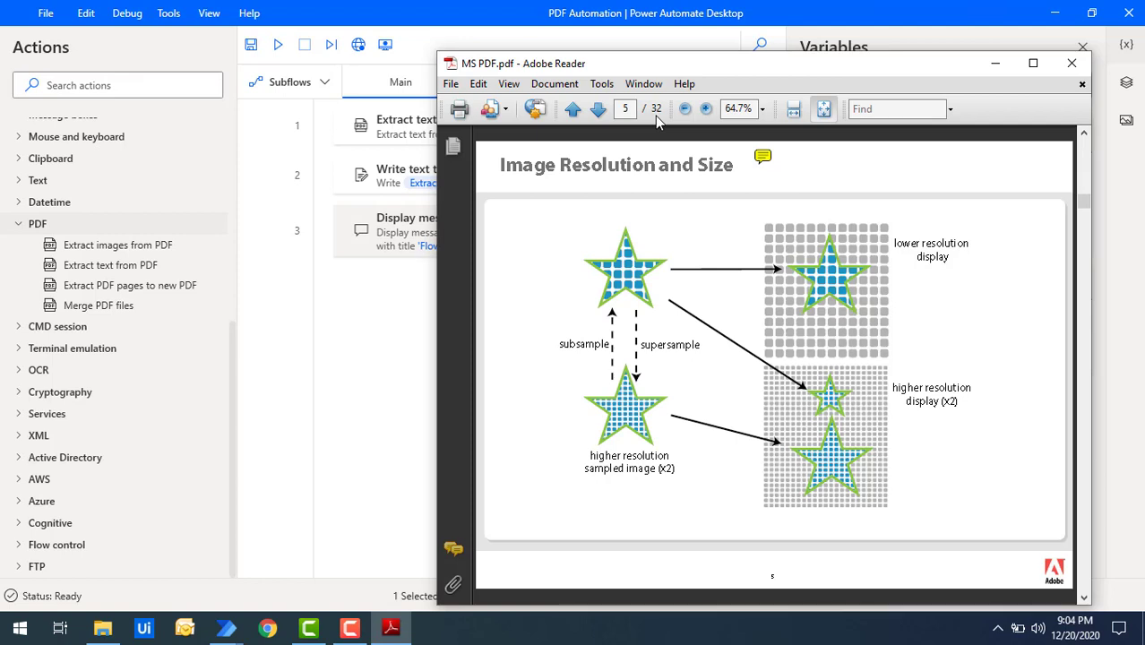
key("alt+F4")
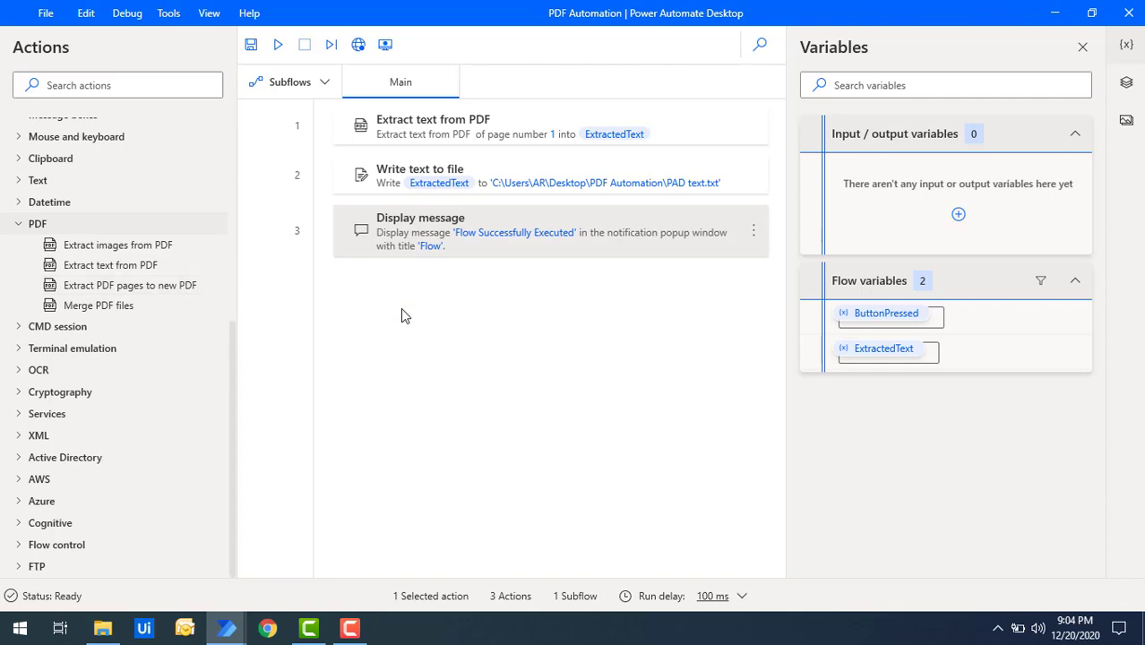
Delete all existing flow actions and add an Extract PDF pages to new PDF action.
key("ctrl+a")
key("Delete")
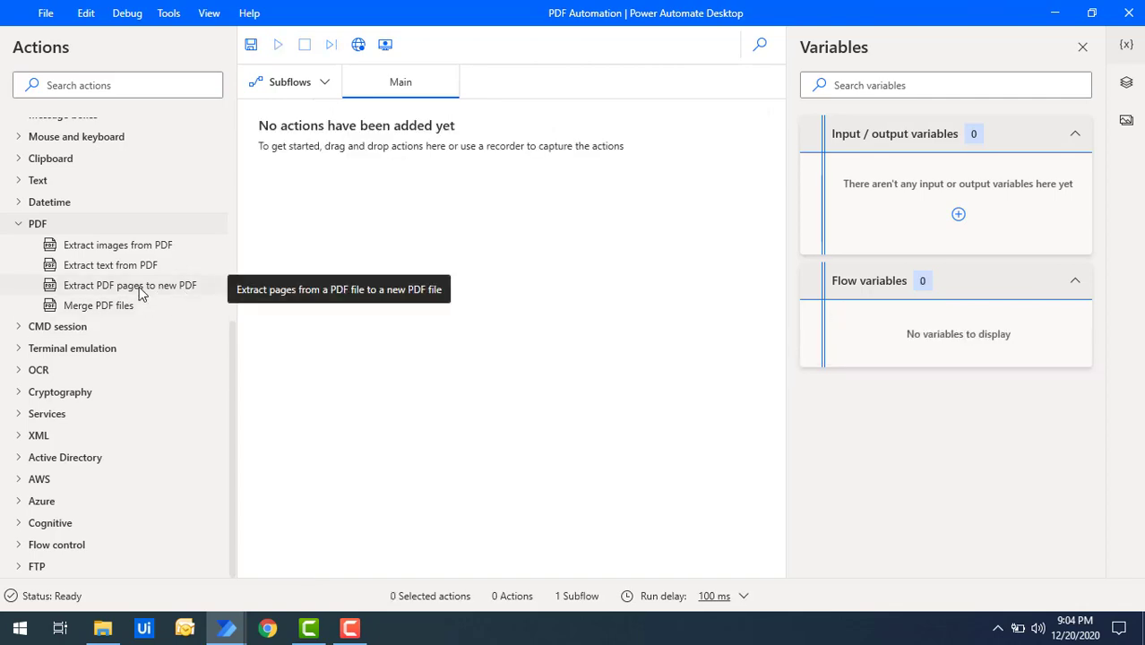
left_click_drag(139, 294, 436, 234)
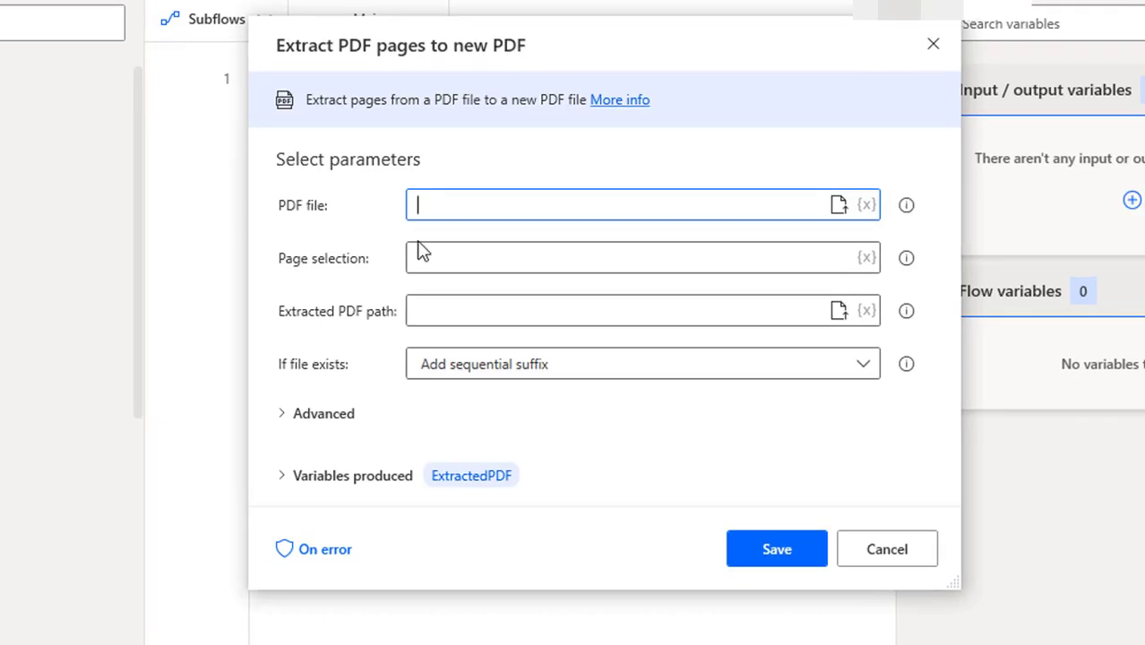
Choose MS PDF from Desktop\PDF Automation as the source PDF file.
left_click(843, 210)
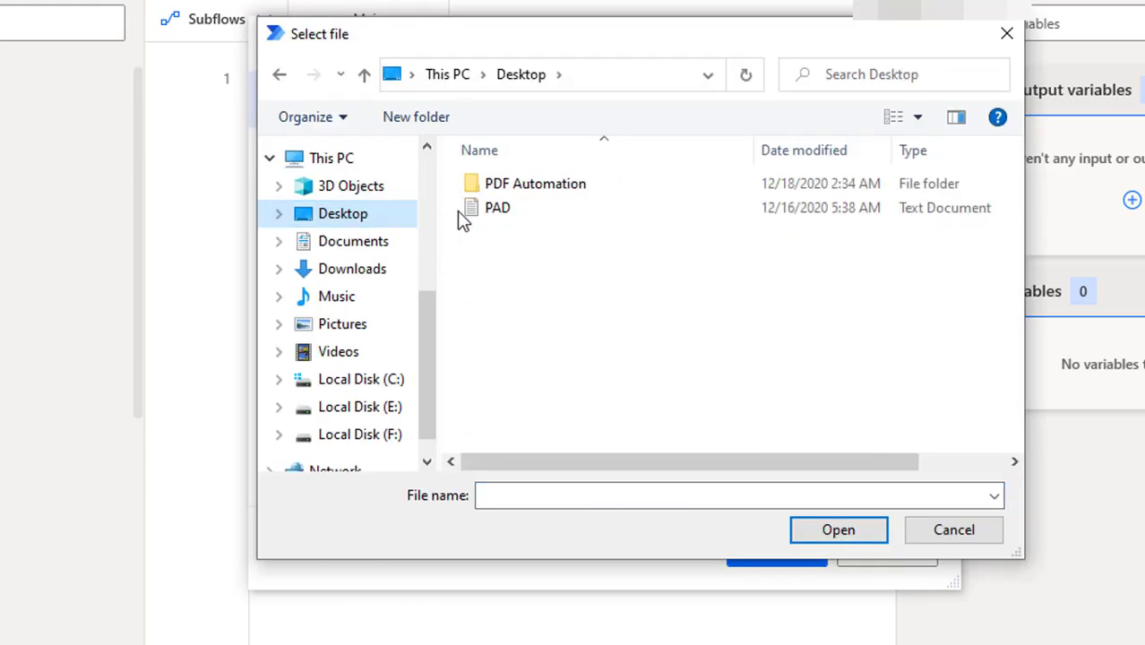
double_click(527, 190)
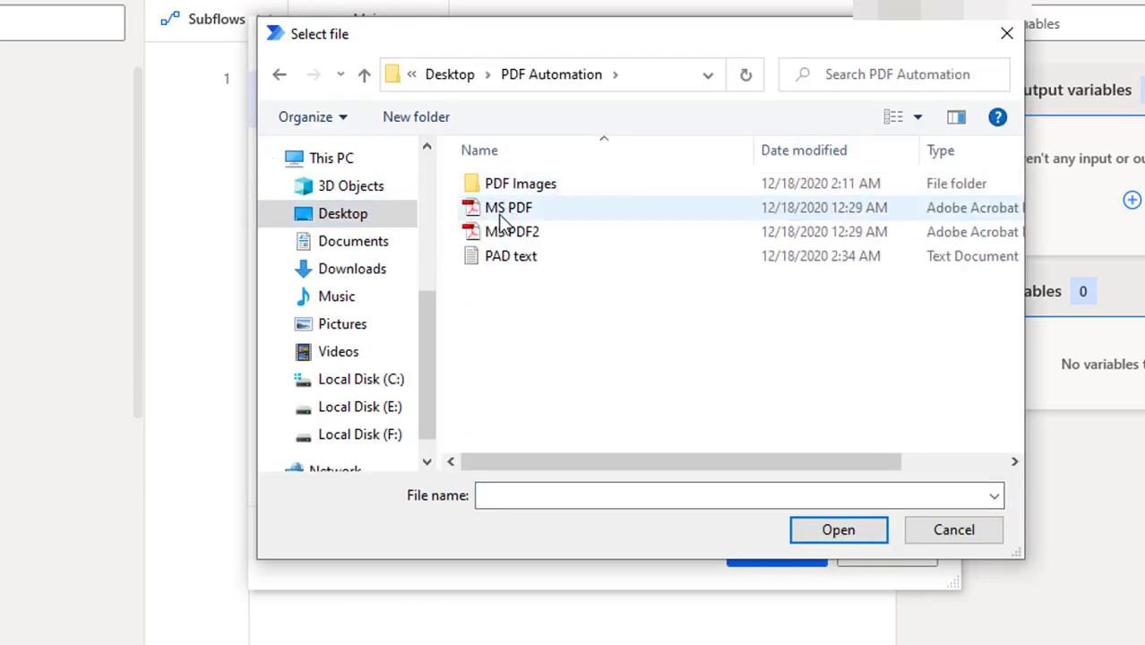
left_click(504, 220)
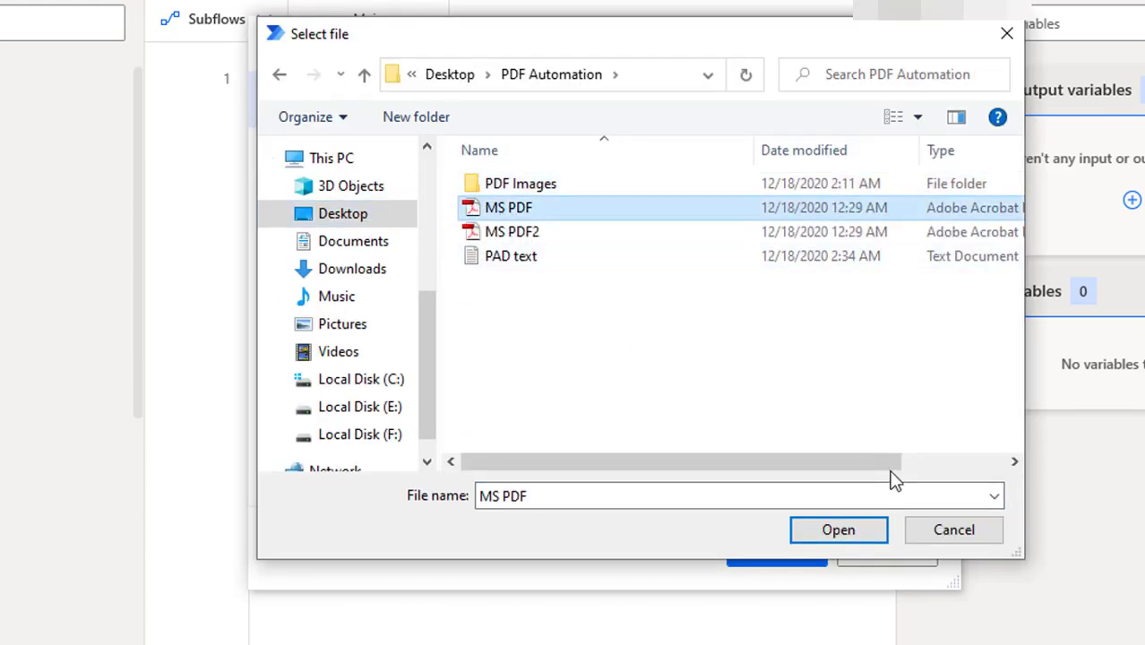
left_click(839, 530)
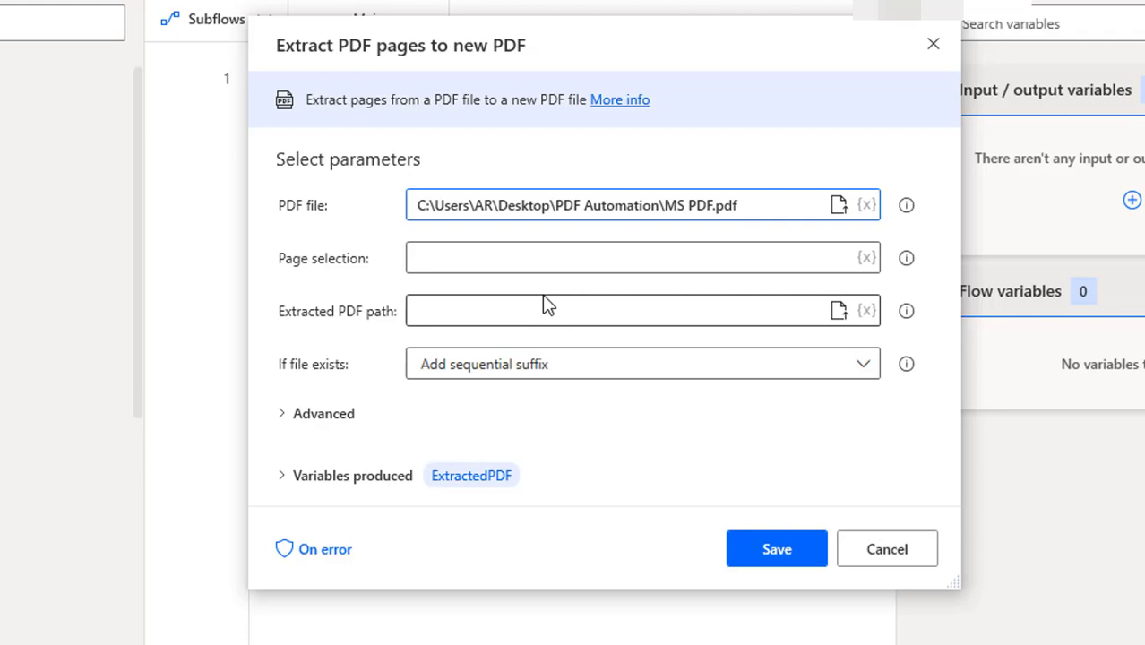
Enter page selection 1-5 and set the extracted PDF path to PDF Automation\NewPDF.pdf.
left_click(502, 257)
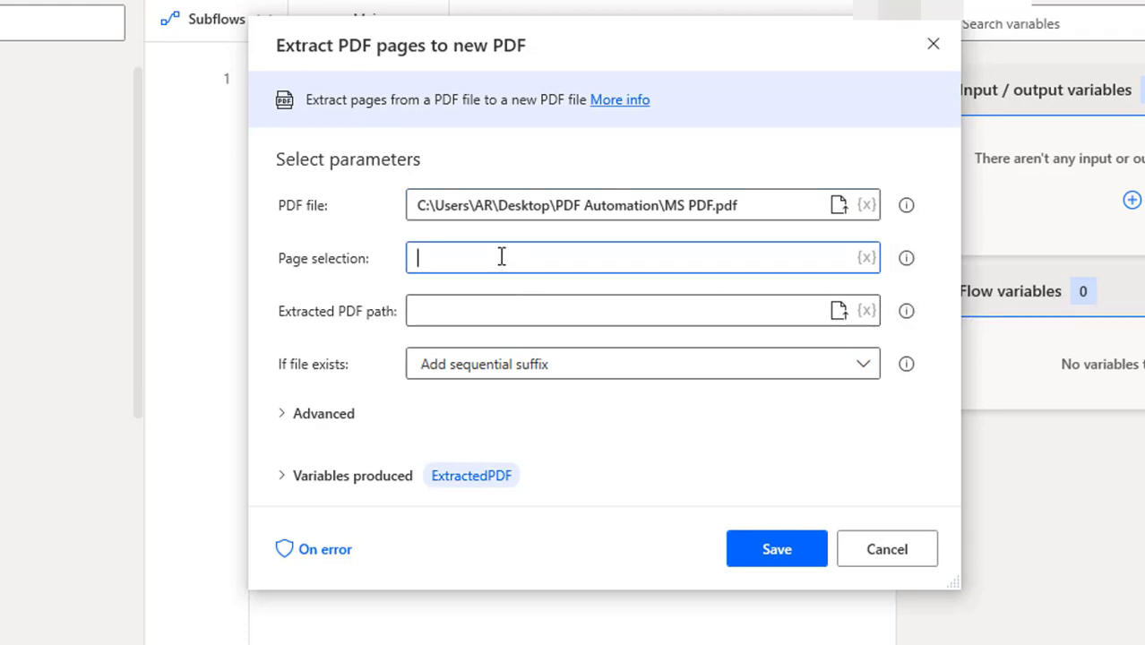
type("1-5")
left_click(839, 311)
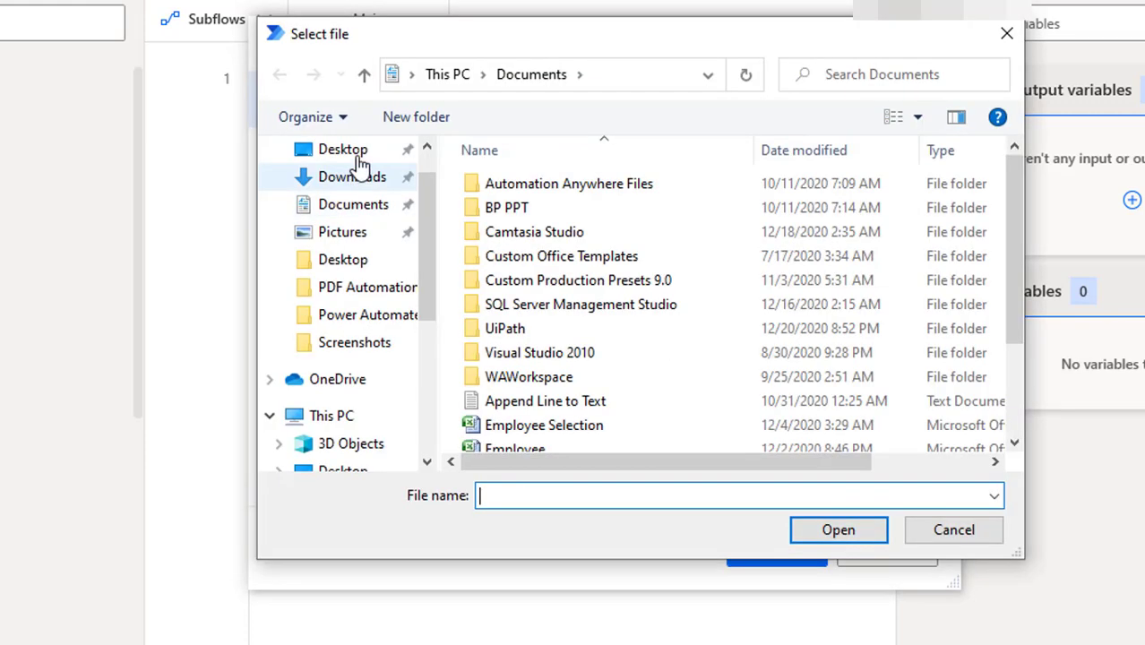
left_click(348, 150)
double_click(500, 185)
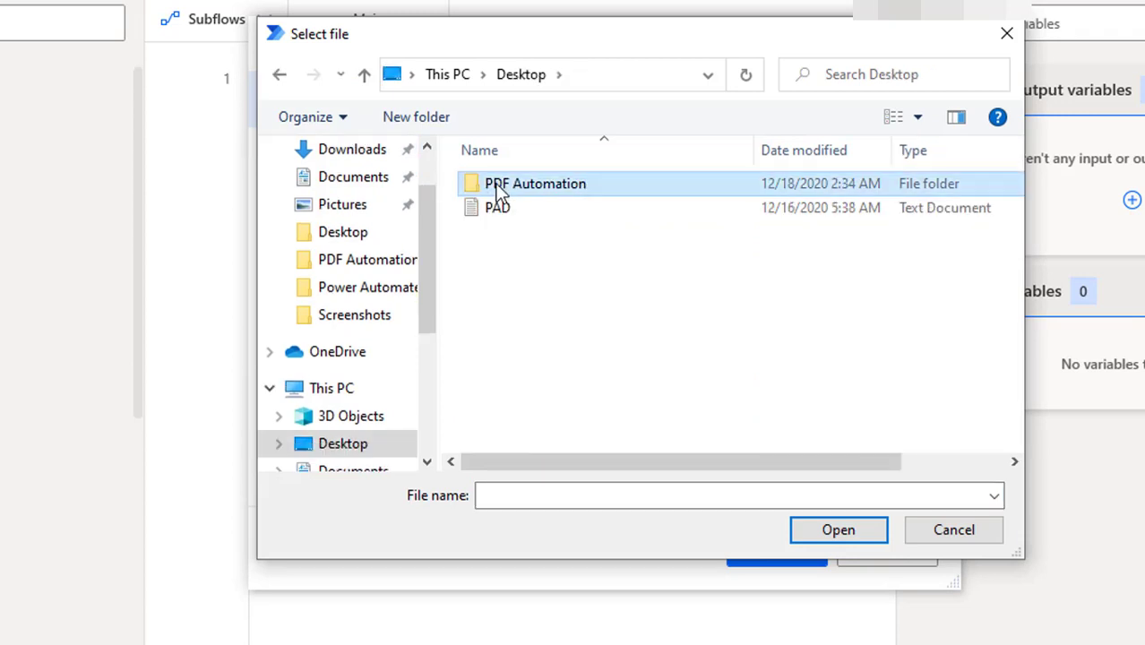
left_click(534, 497)
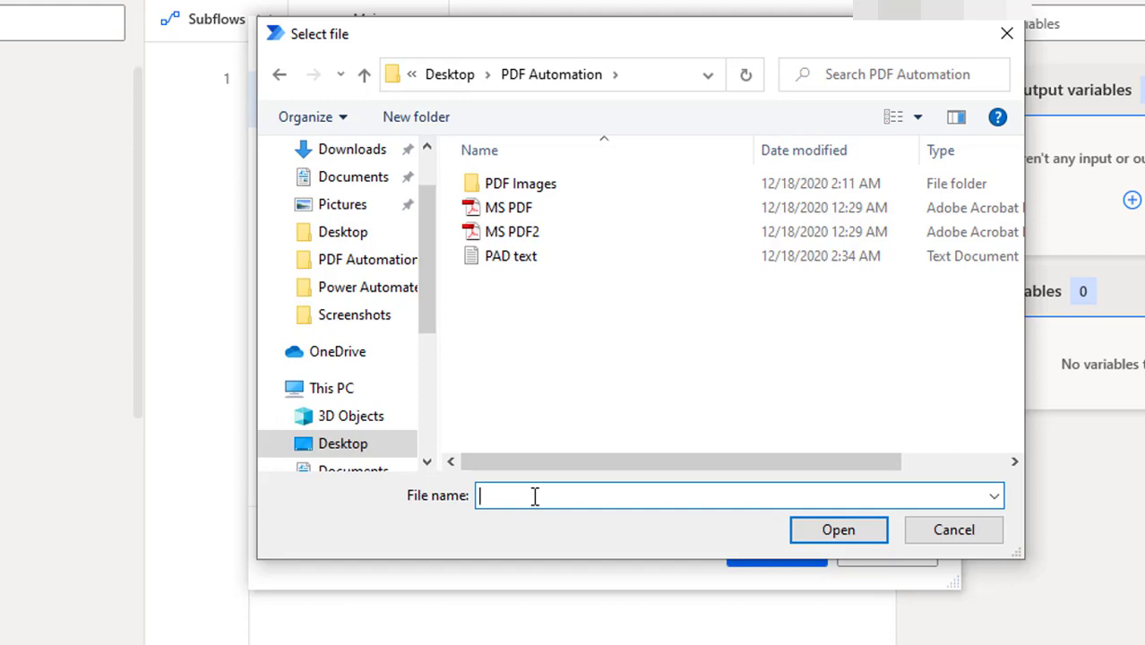
type("NewPDF")
left_click(868, 536)
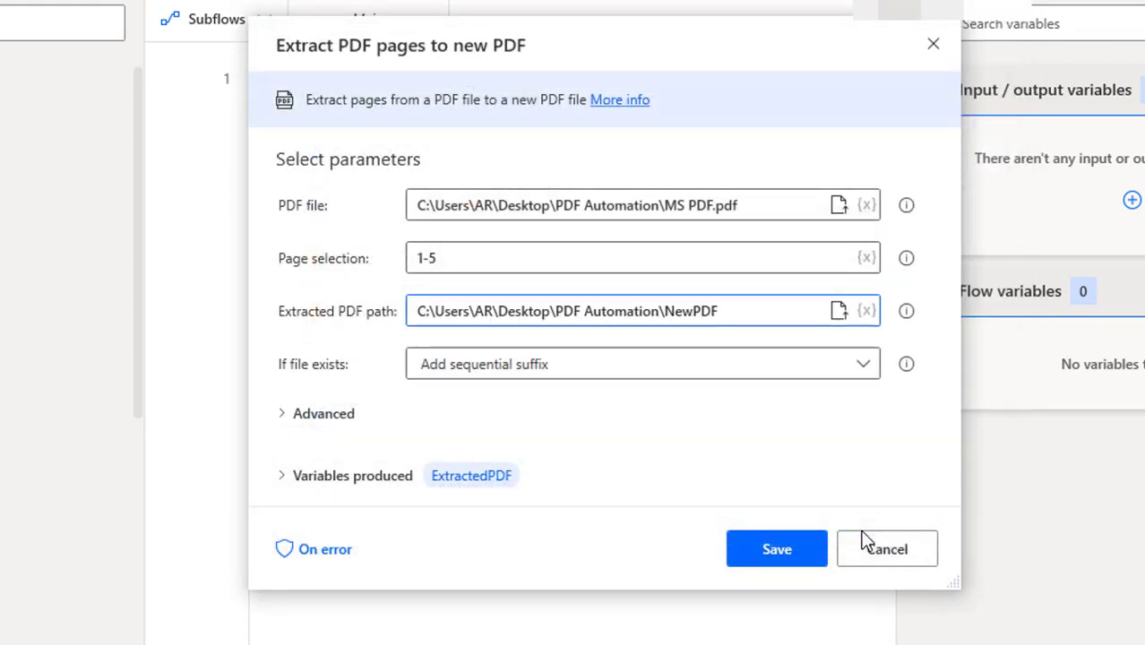
left_click(753, 305)
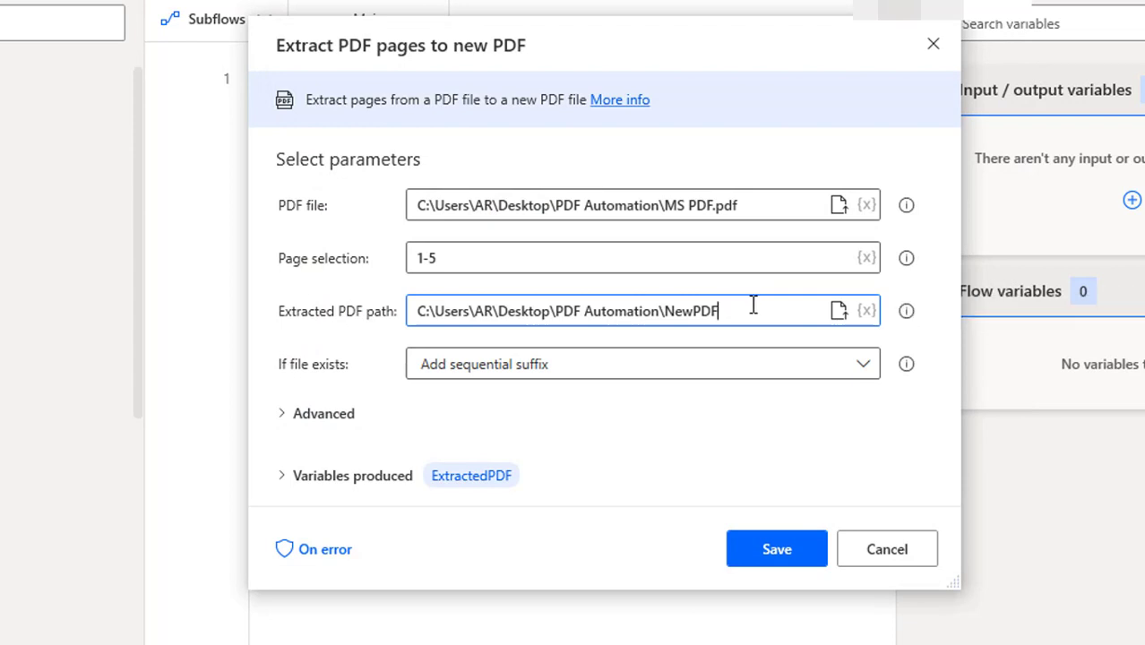
type(".pdf")
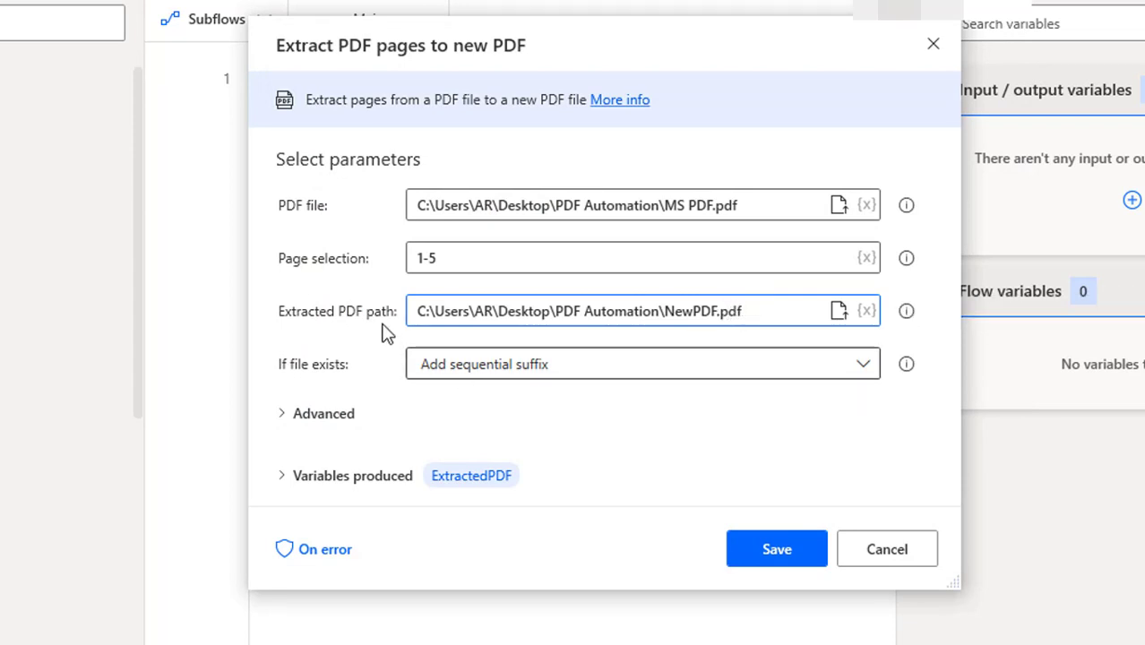
Keep If file exists on Add sequential suffix, then reveal the password option and ExtractedPDF variable.
left_click(473, 374)
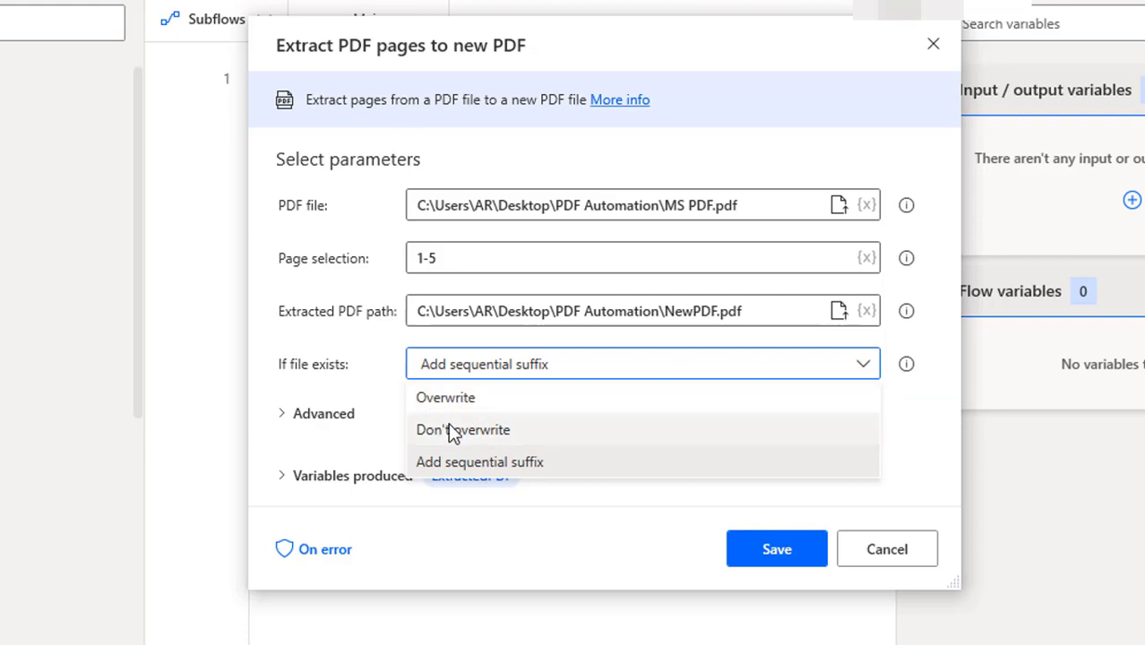
left_click(483, 463)
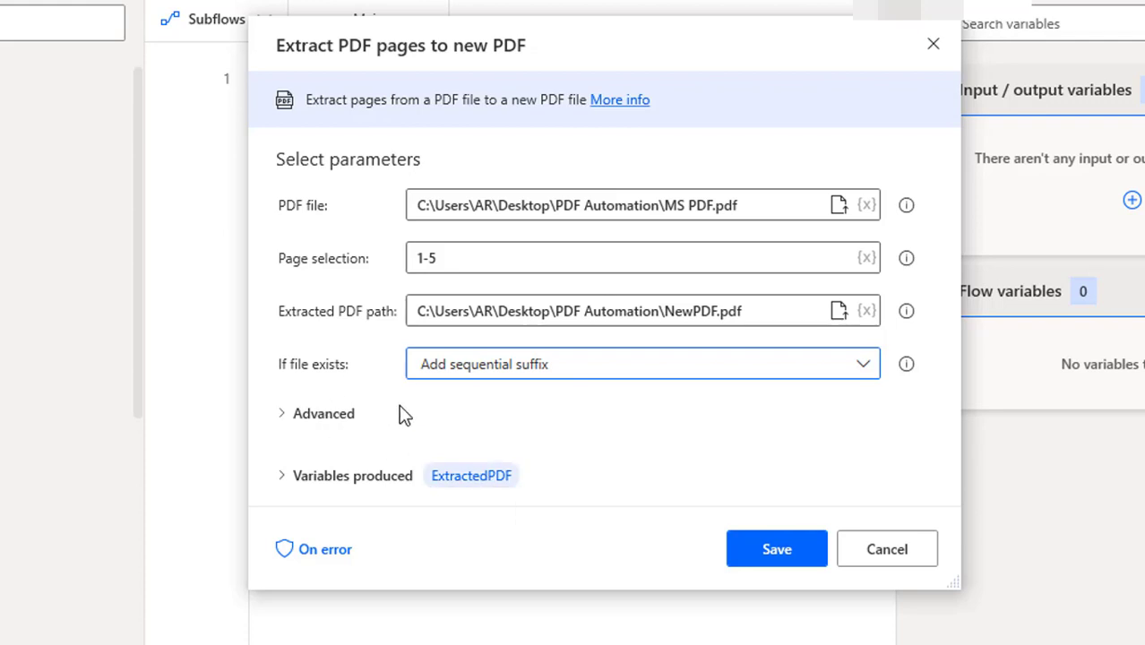
left_click(283, 416)
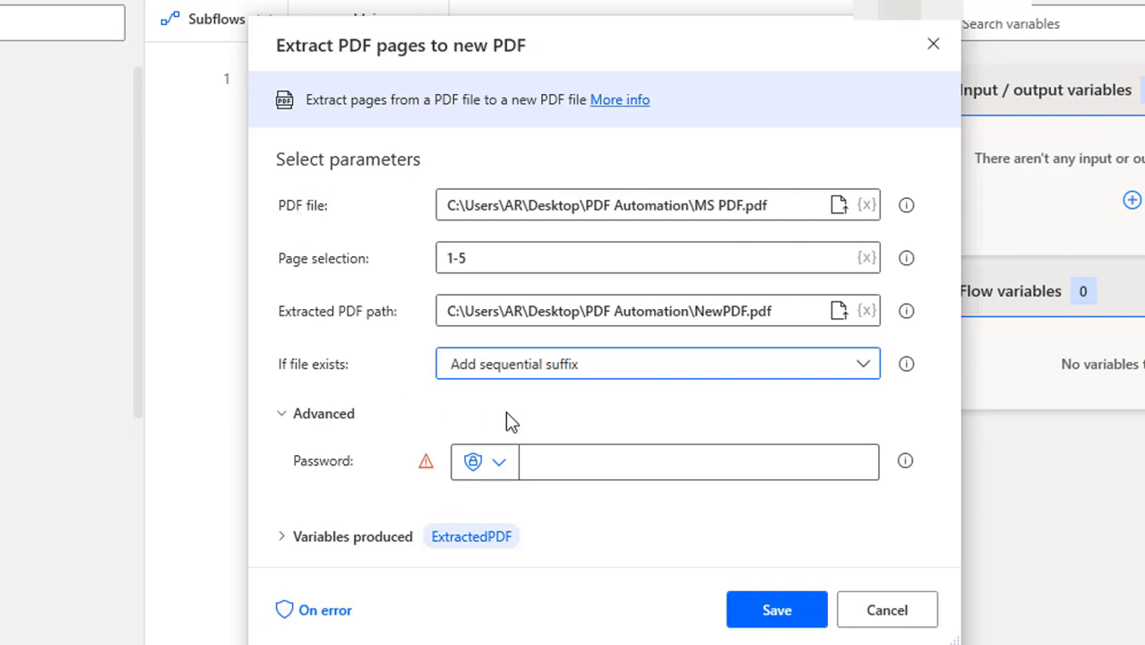
left_click(585, 463)
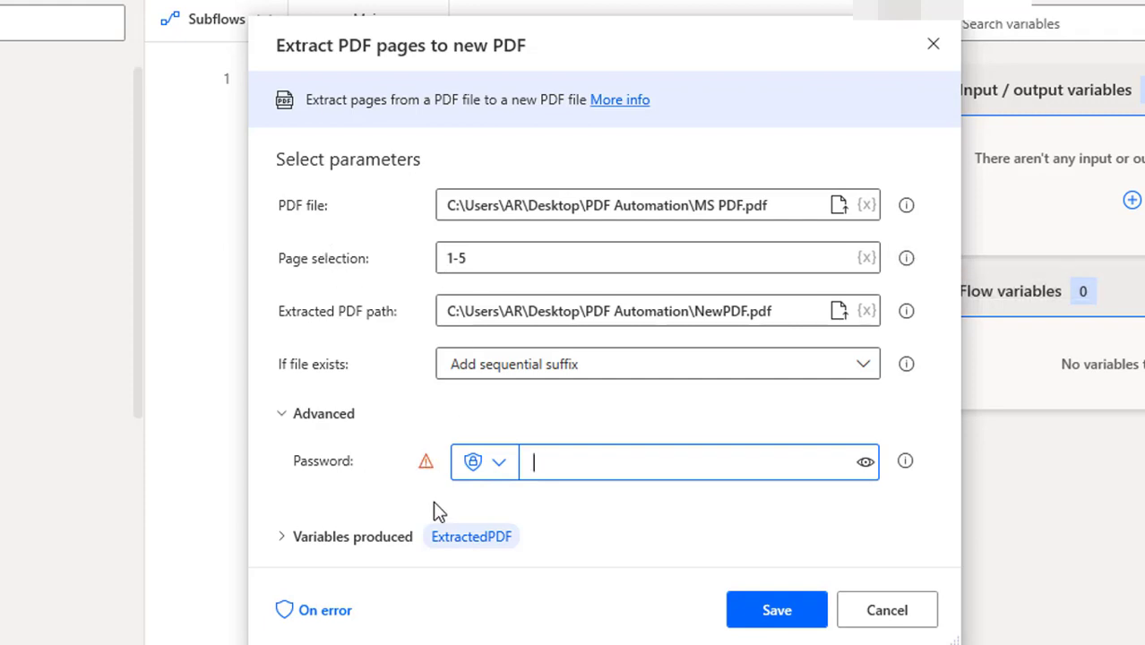
left_click(481, 544)
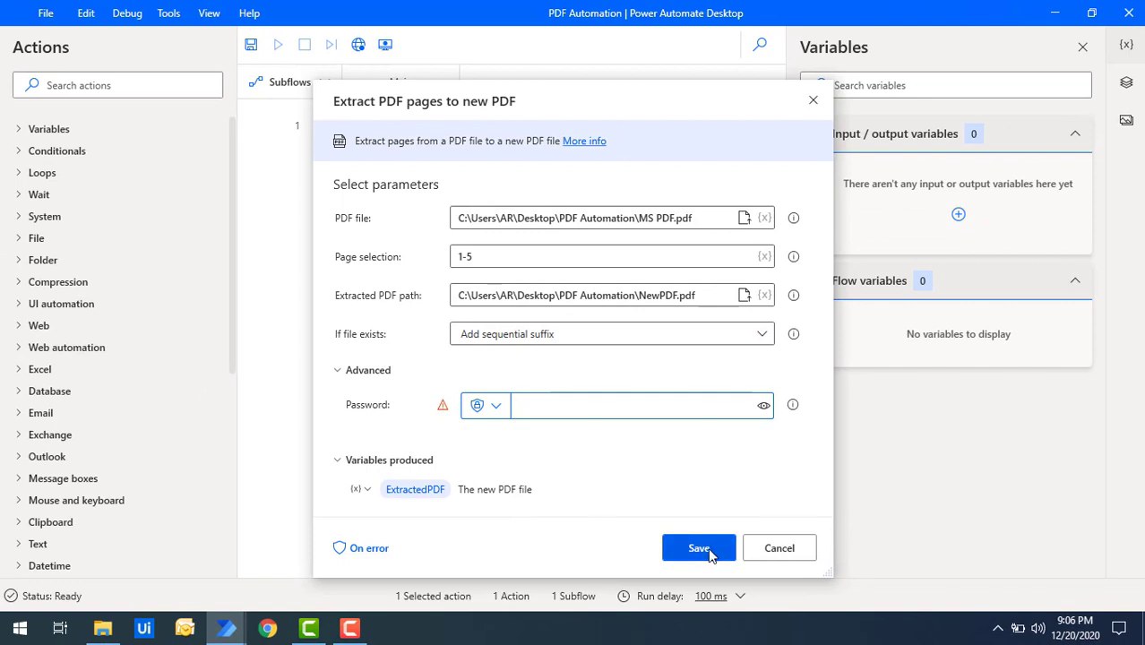
Save the extract action, then add a Display message titled 'Flow' saying 'Executed!!!'.
left_click(700, 549)
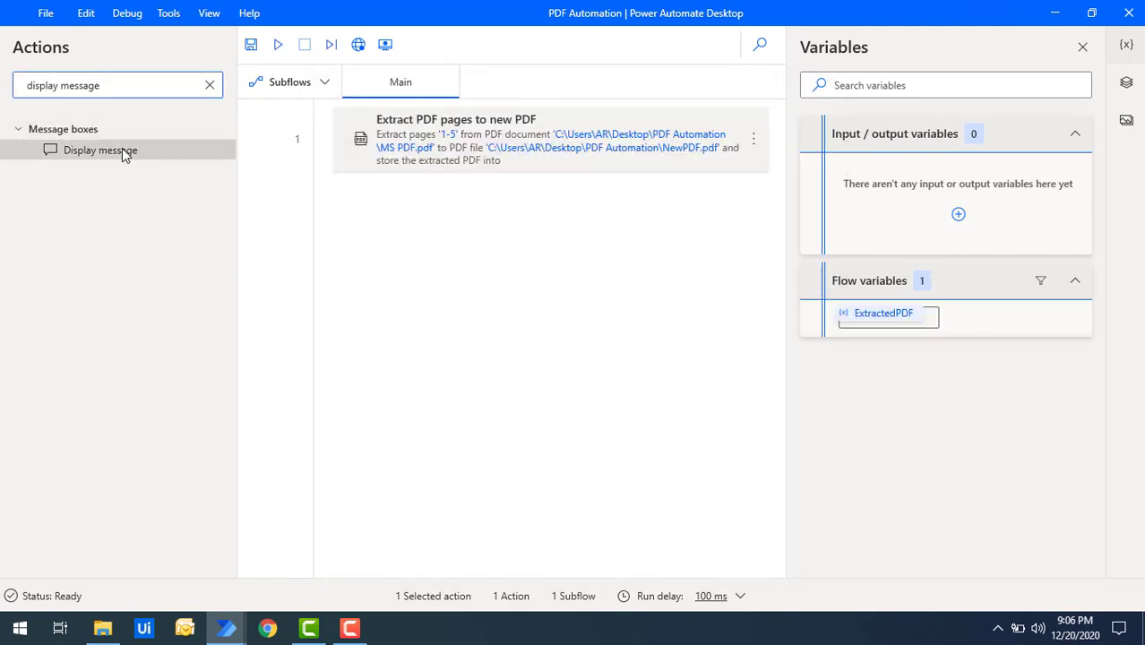
left_click_drag(121, 149, 482, 229)
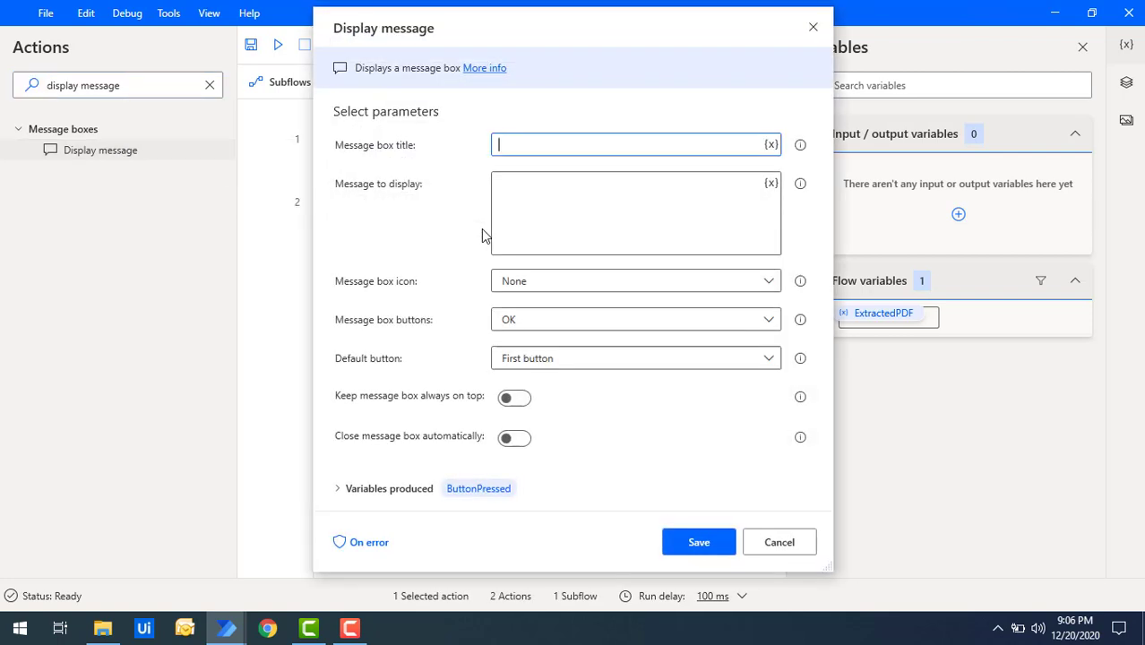
type("Flow")
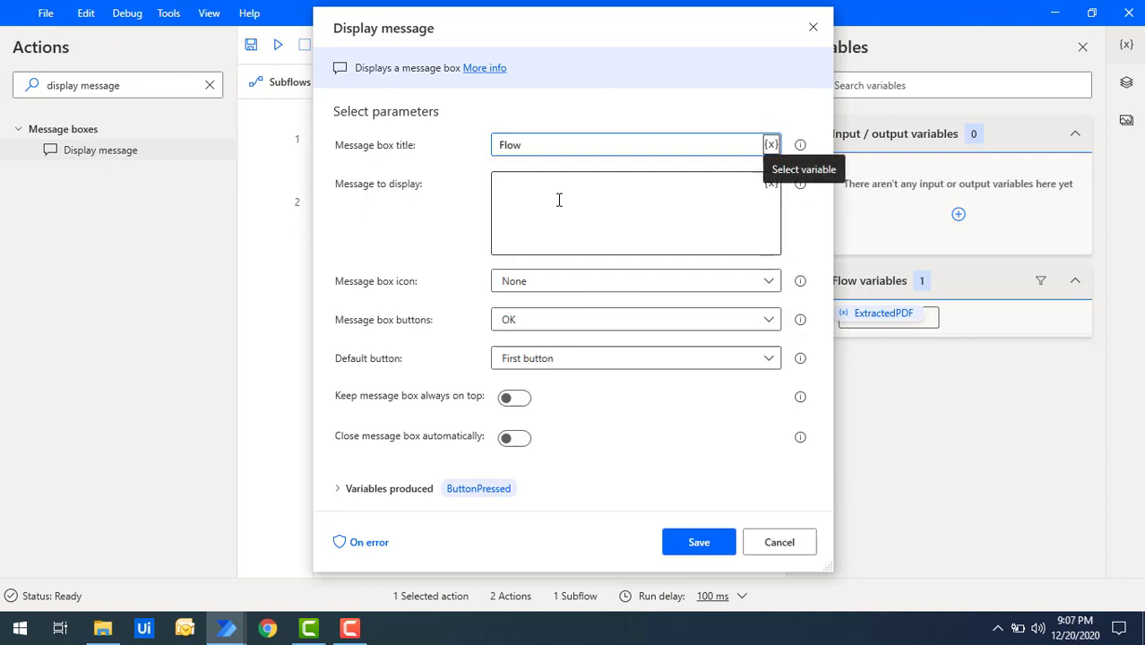
left_click(558, 200)
type("Exec")
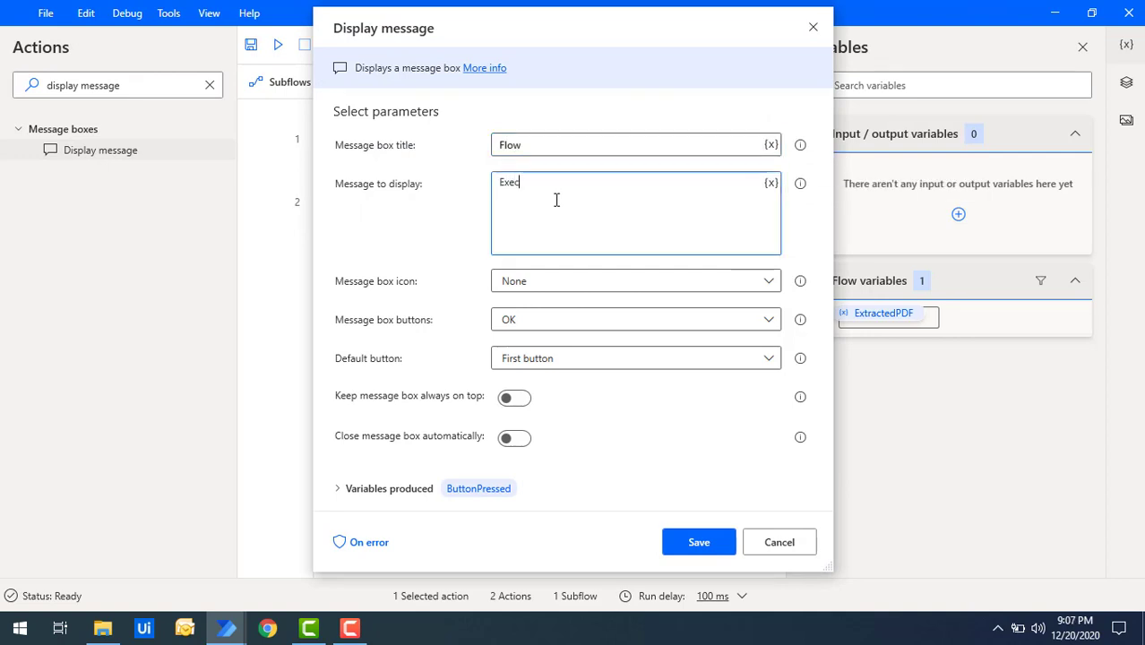
type("uted!!!")
left_click(700, 543)
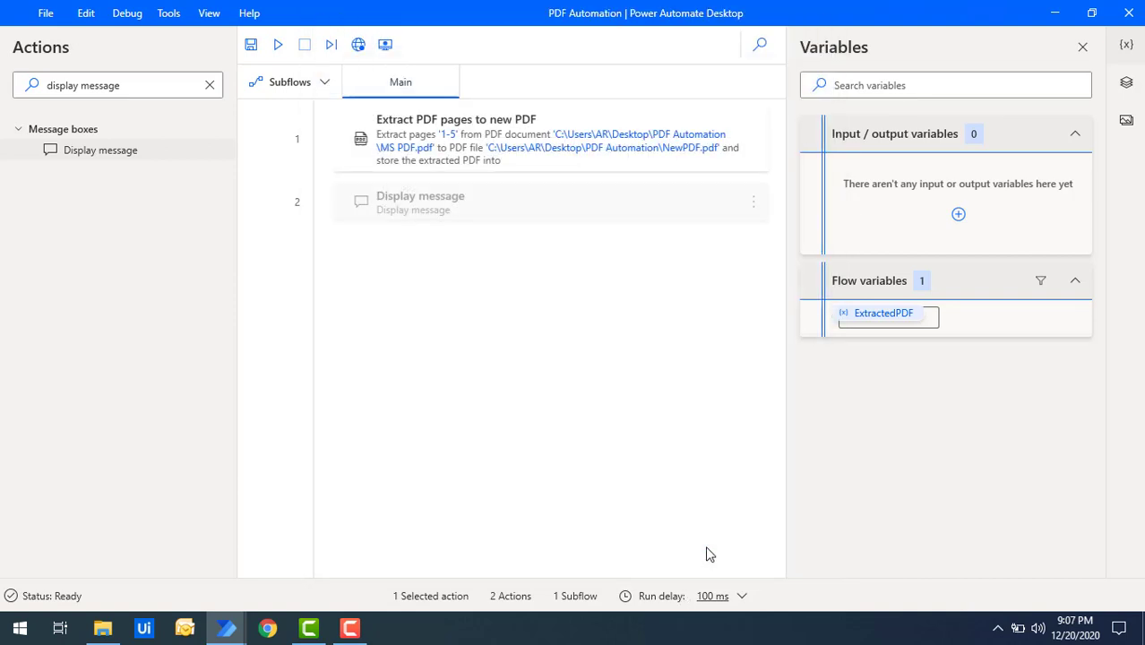
Run the flow and acknowledge the Flow message box showing Executed!!!
left_click(278, 45)
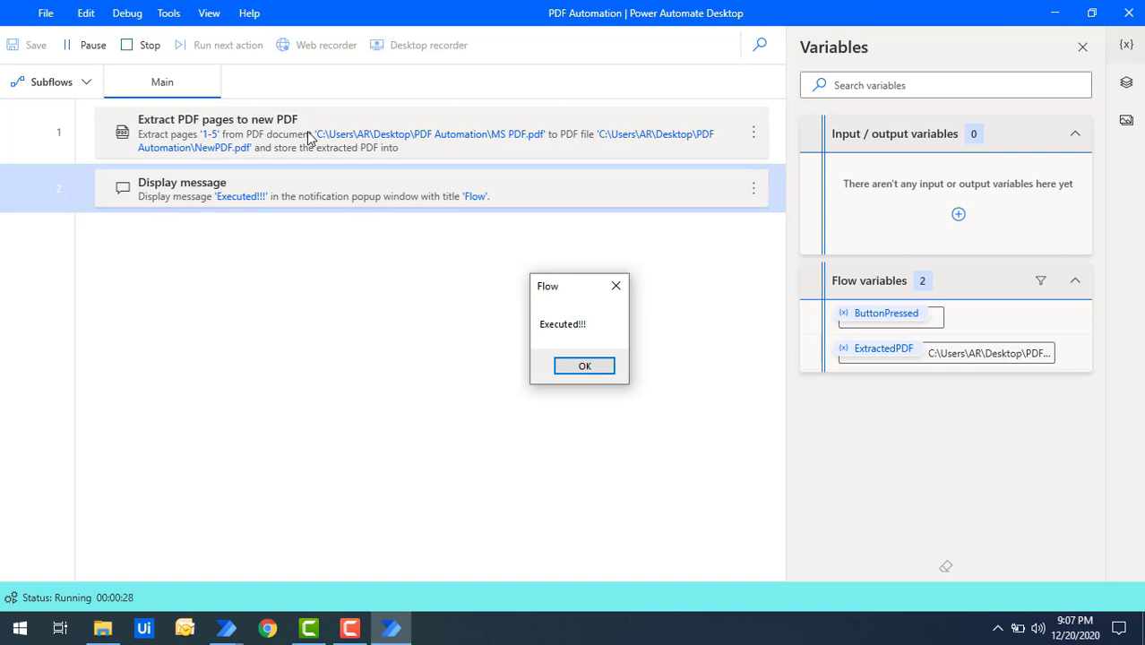
left_click(584, 367)
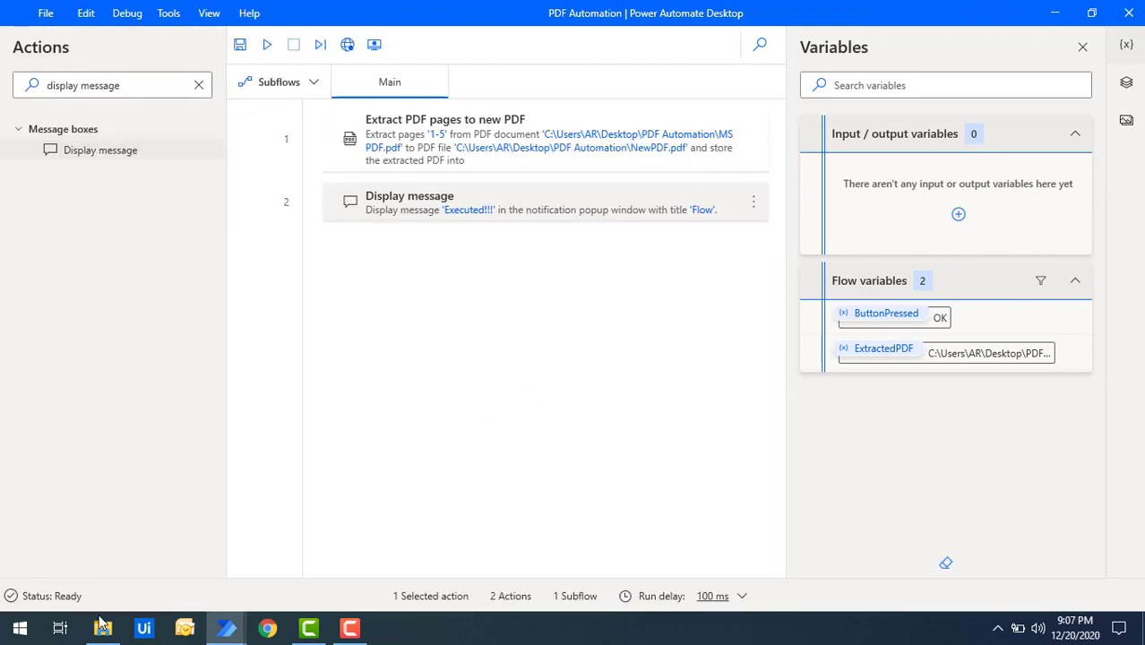
mouse_move(105, 631)
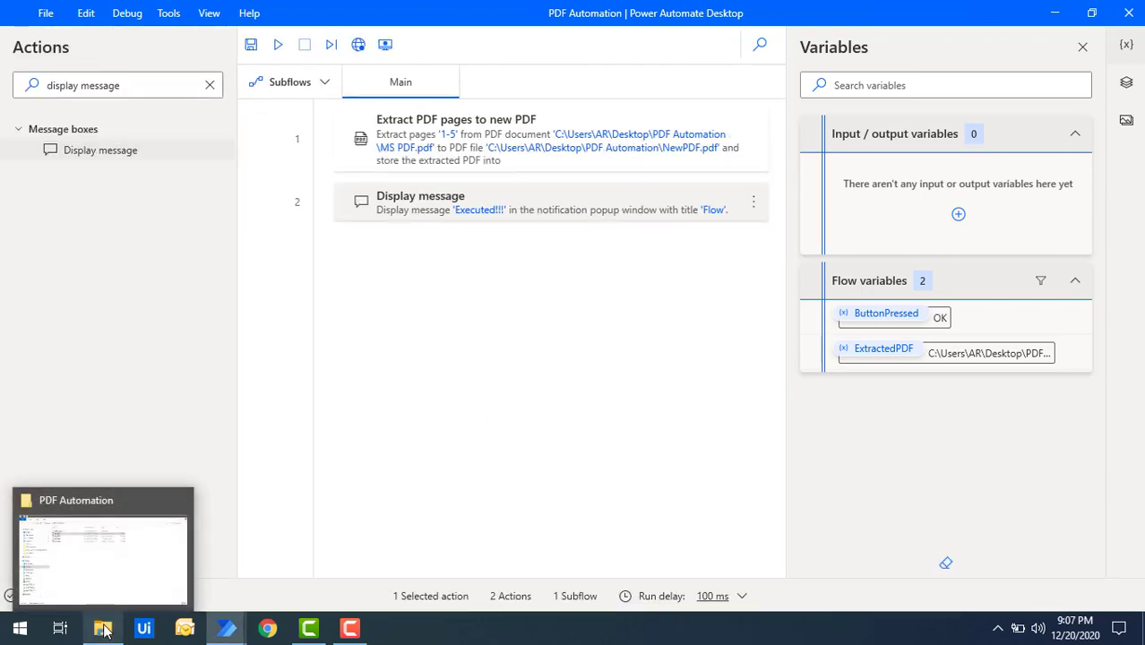
left_click(105, 631)
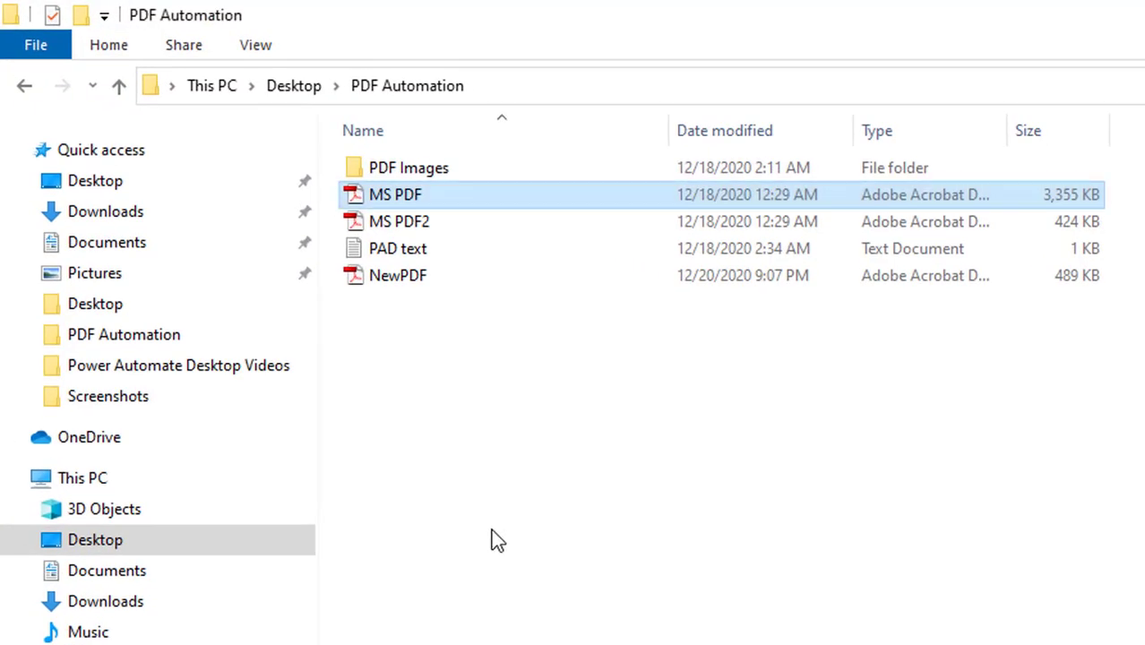
left_click(492, 530)
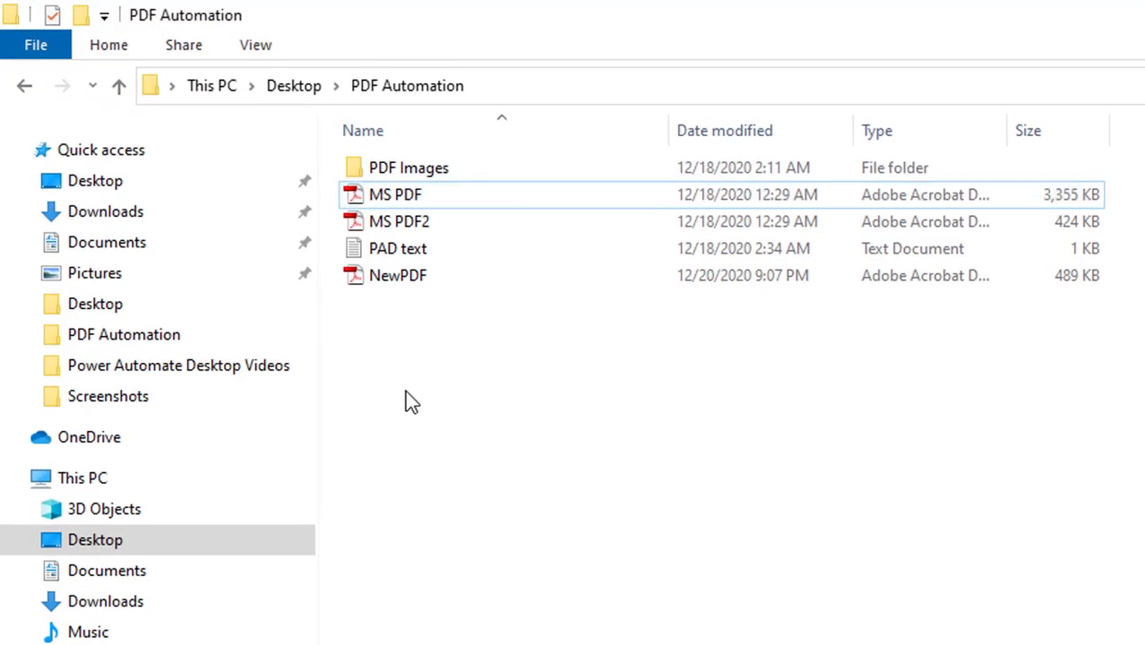
double_click(415, 283)
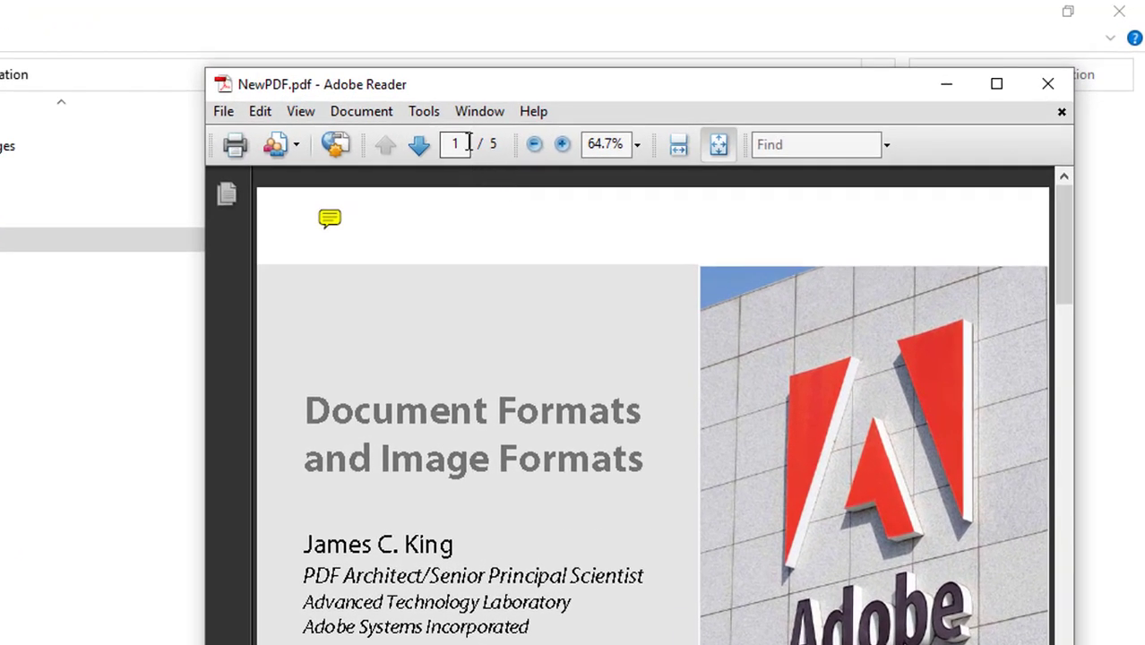
left_click(421, 147)
left_click(421, 147)
left_click(421, 147)
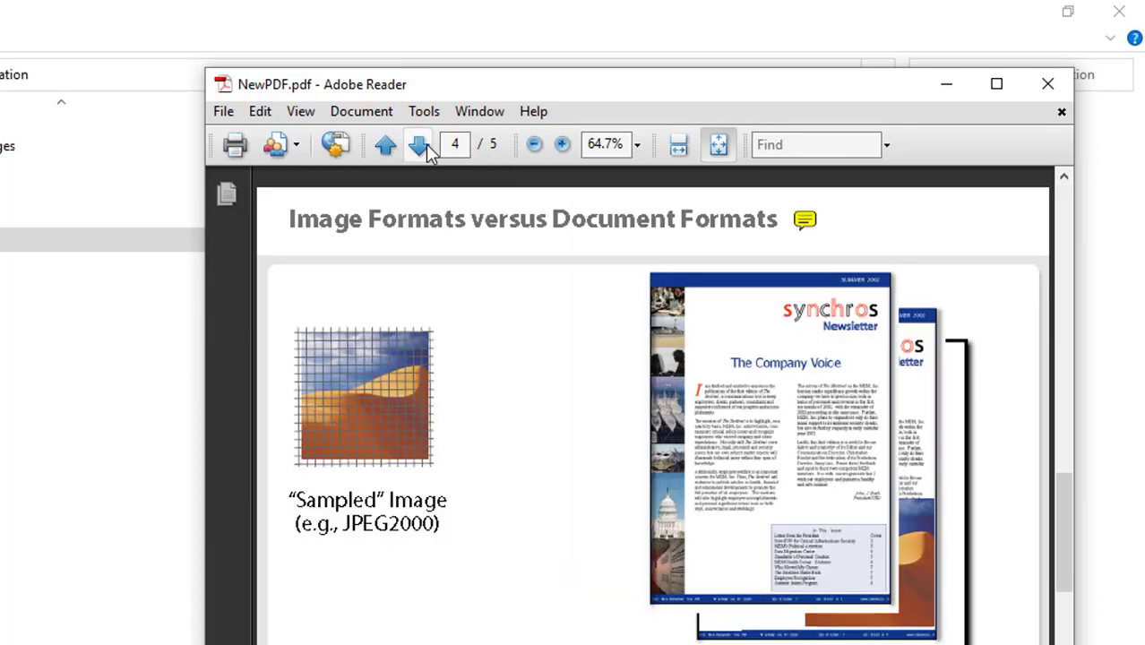
left_click(422, 147)
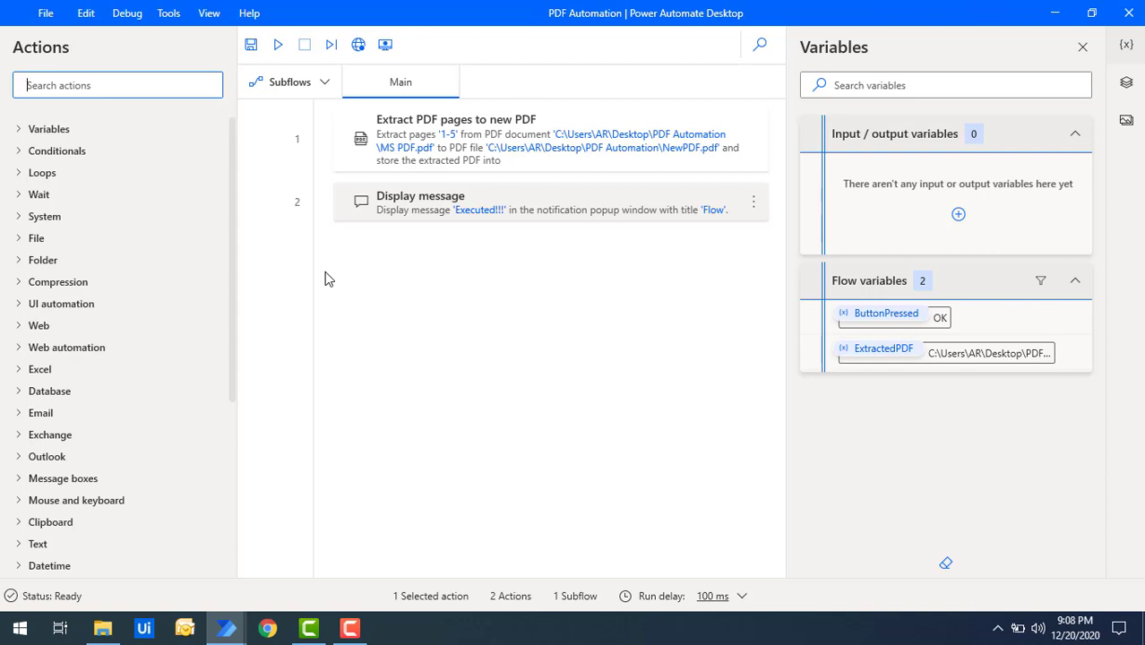
Change the extract action's page selection from 1-5 to 5-12 and set If file exists to Overwrite.
left_click(491, 159)
double_click(491, 159)
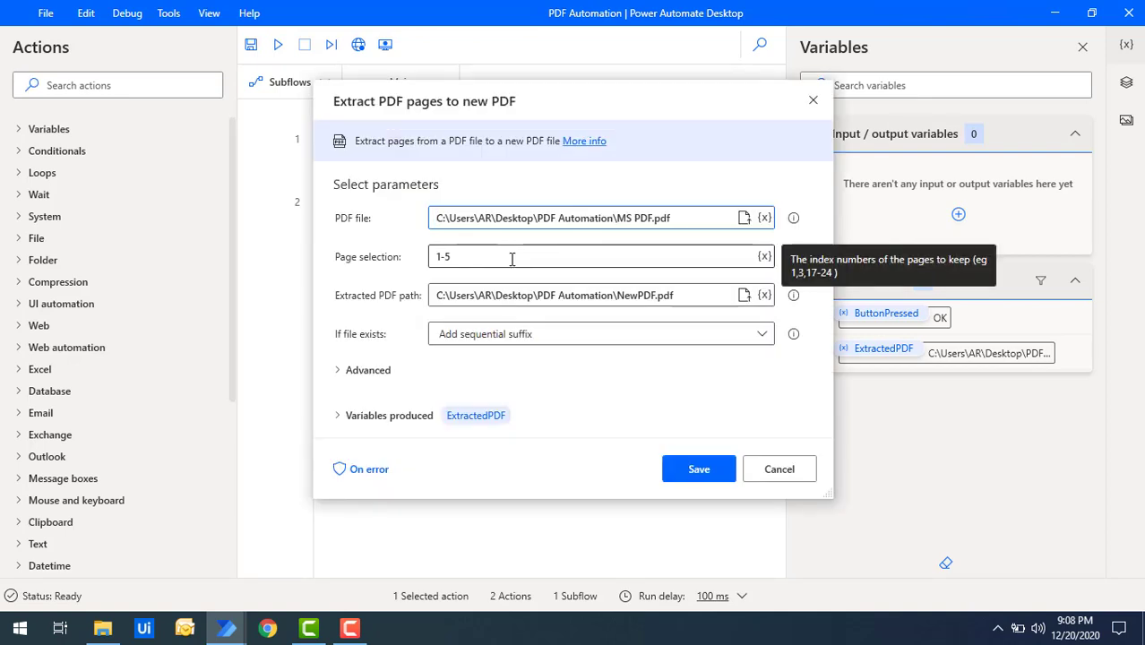
left_click_drag(511, 258, 396, 251)
type("5")
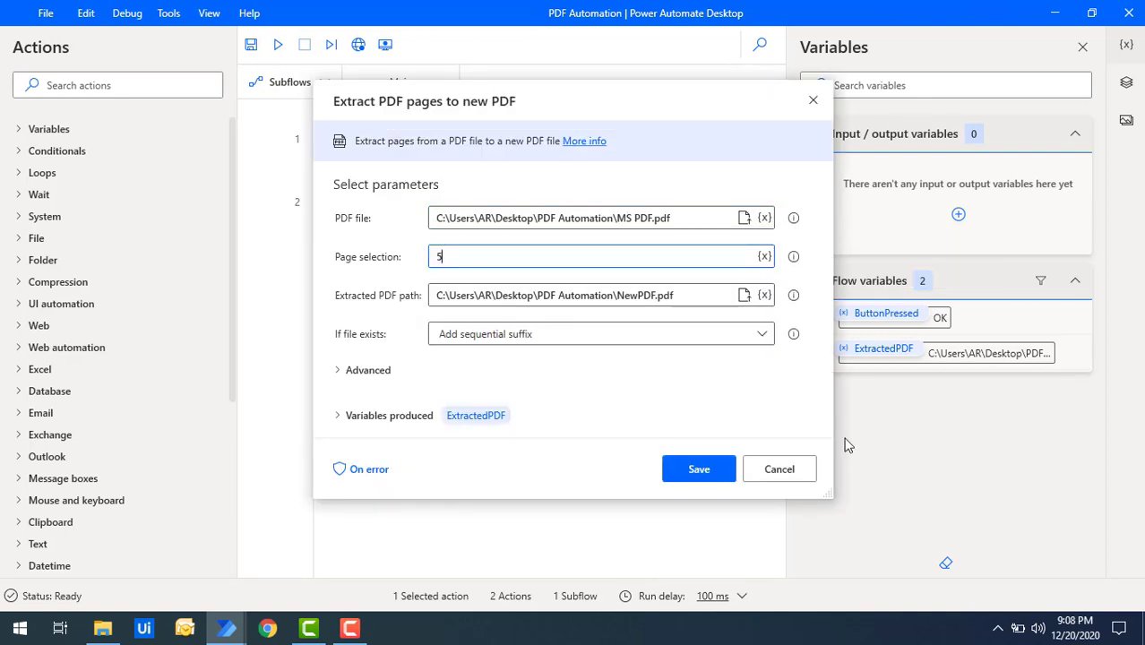
type("-12")
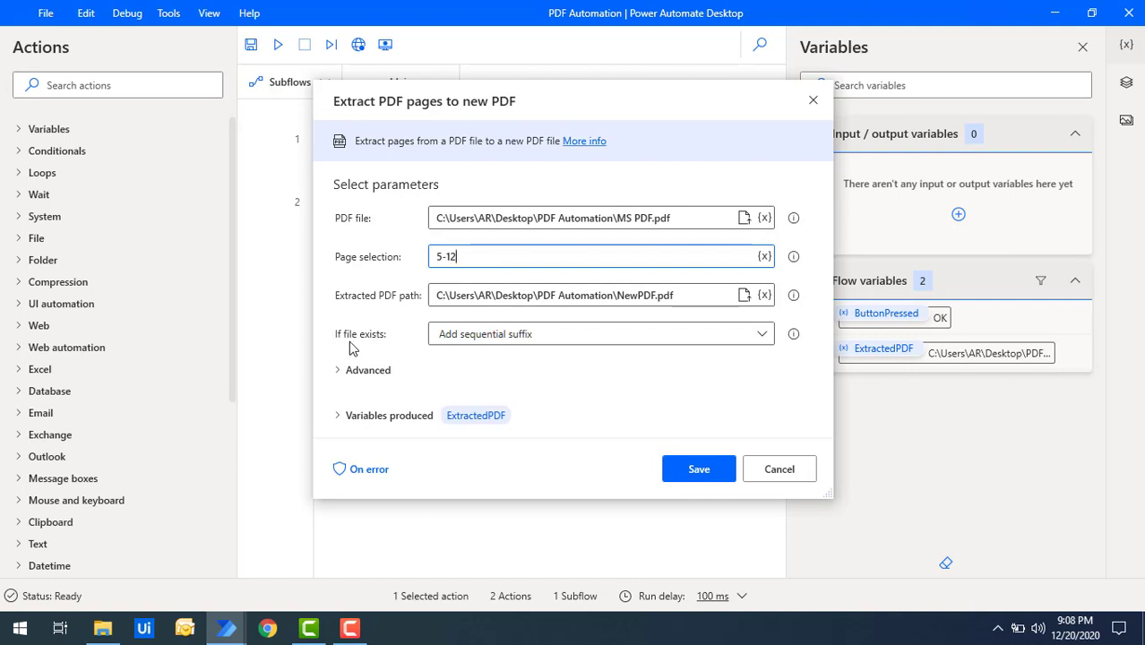
left_click(470, 337)
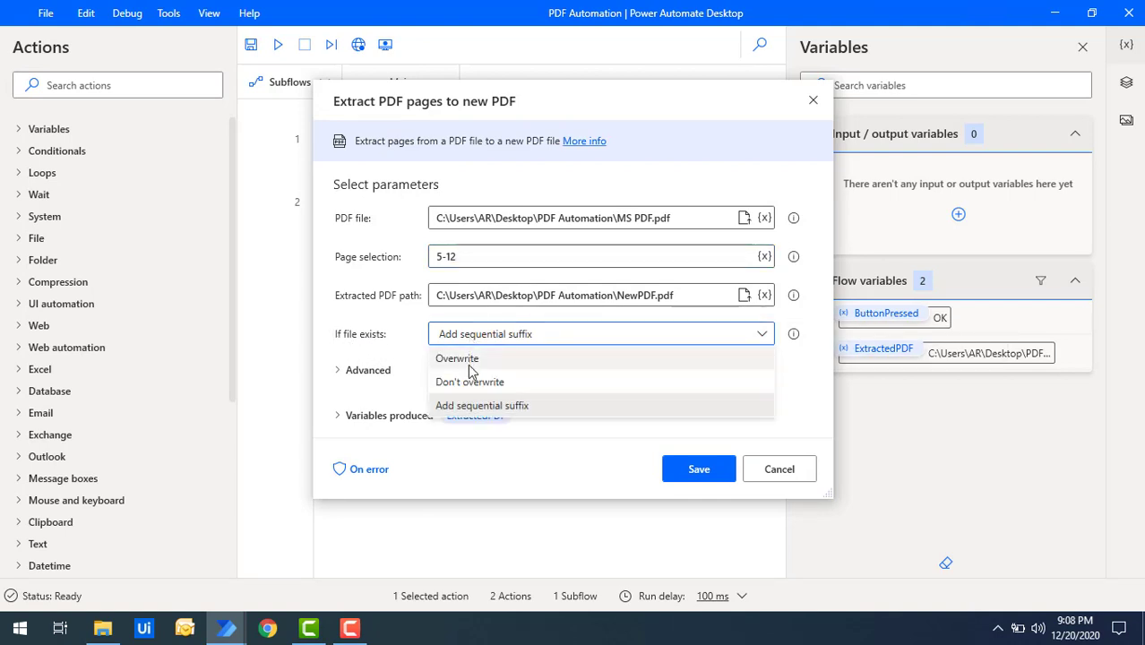
left_click(470, 362)
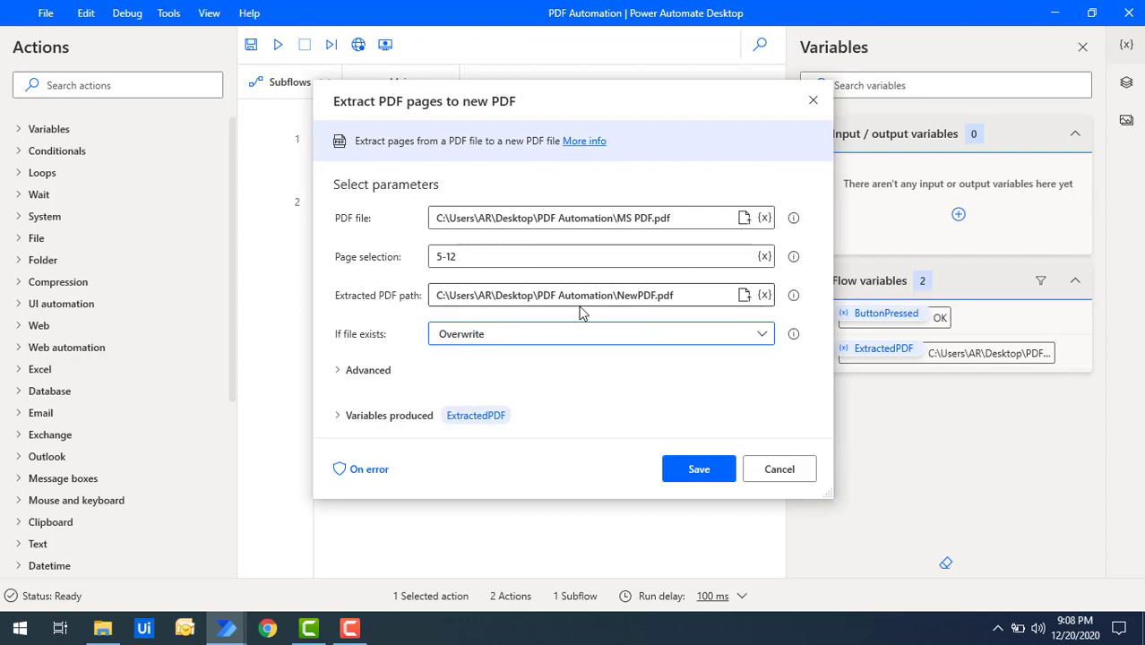
left_click(697, 469)
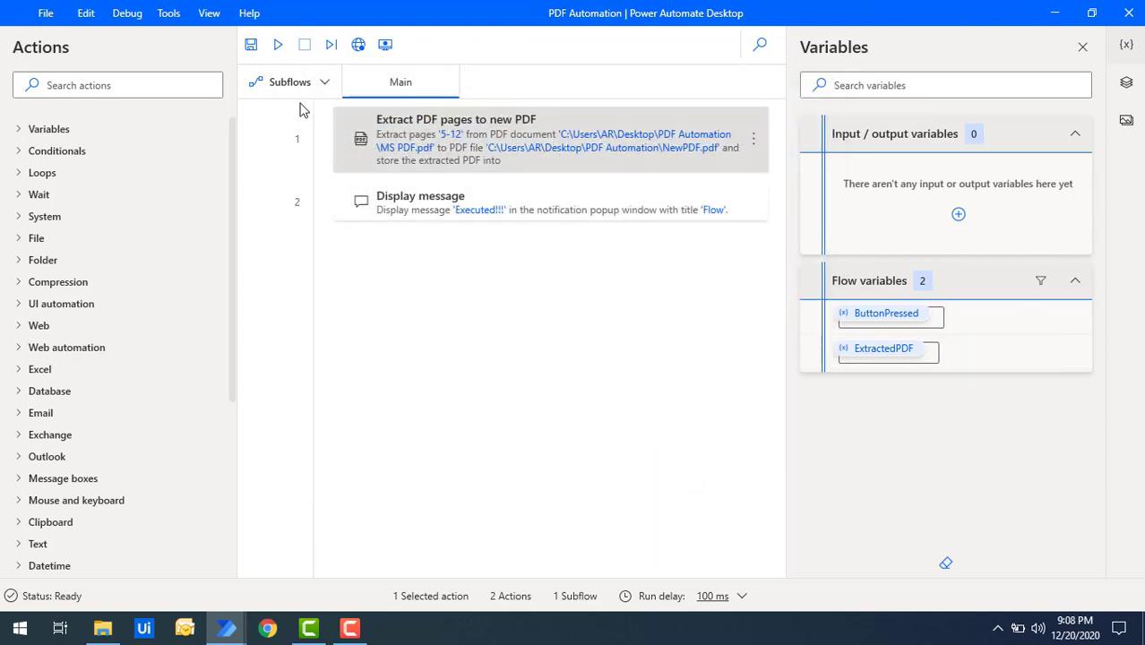
Rerun the flow and dismiss the Executed!!! message, regenerating NewPDF.pdf.
left_click(280, 46)
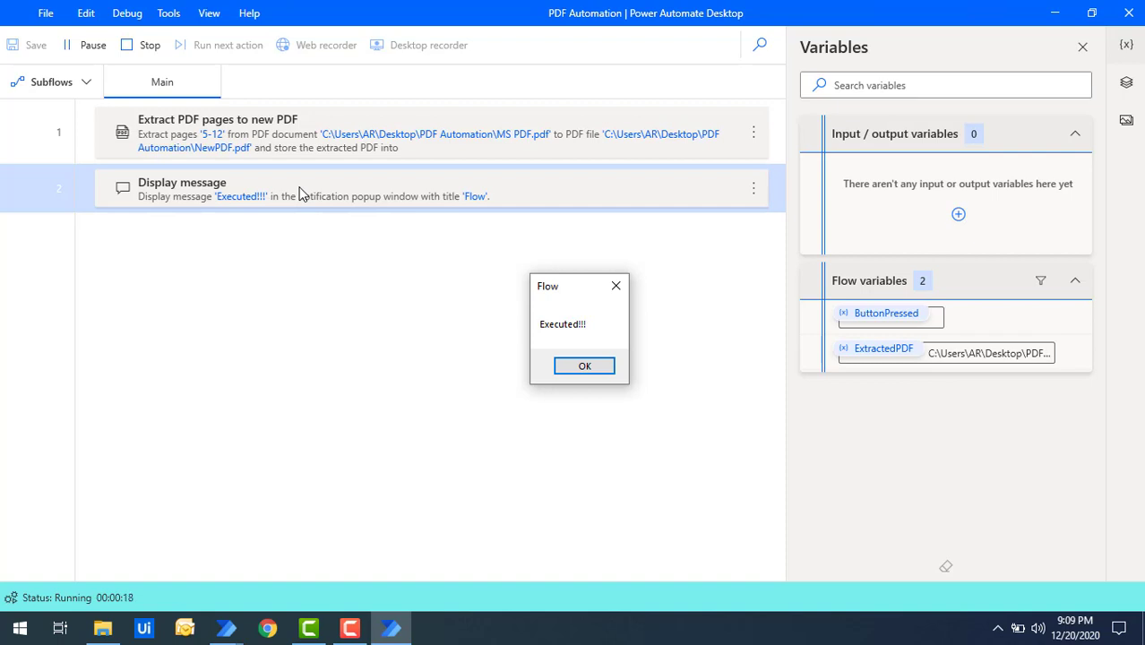
left_click(585, 366)
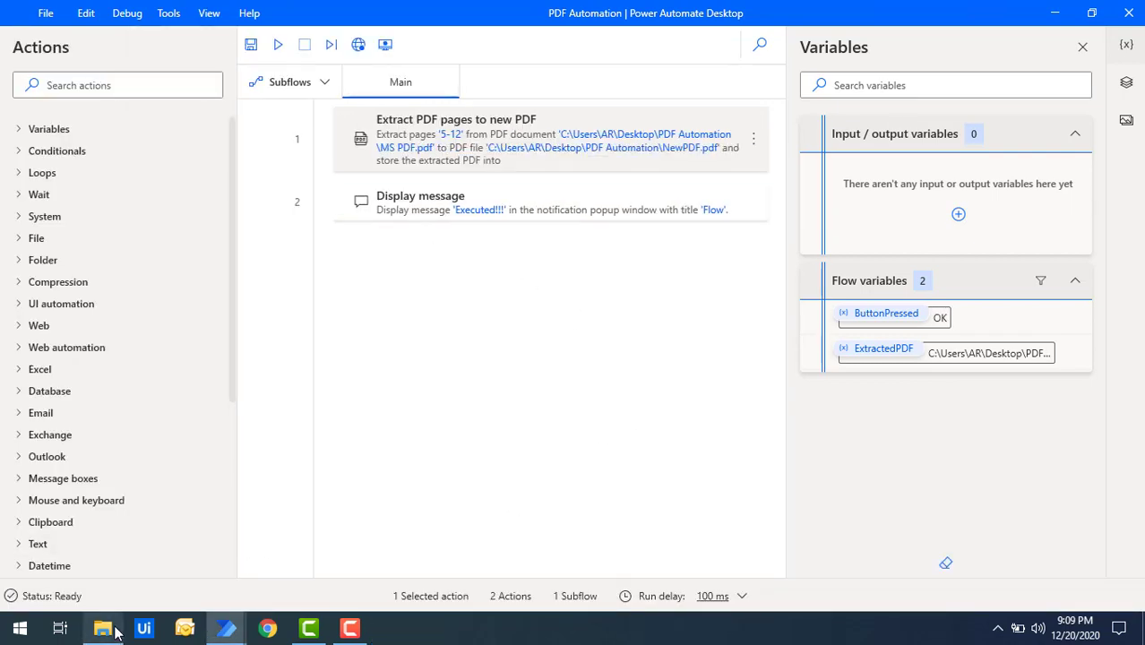
Open NewPDF and then MS PDF from the PDF Automation folder.
mouse_move(102, 628)
left_click(121, 579)
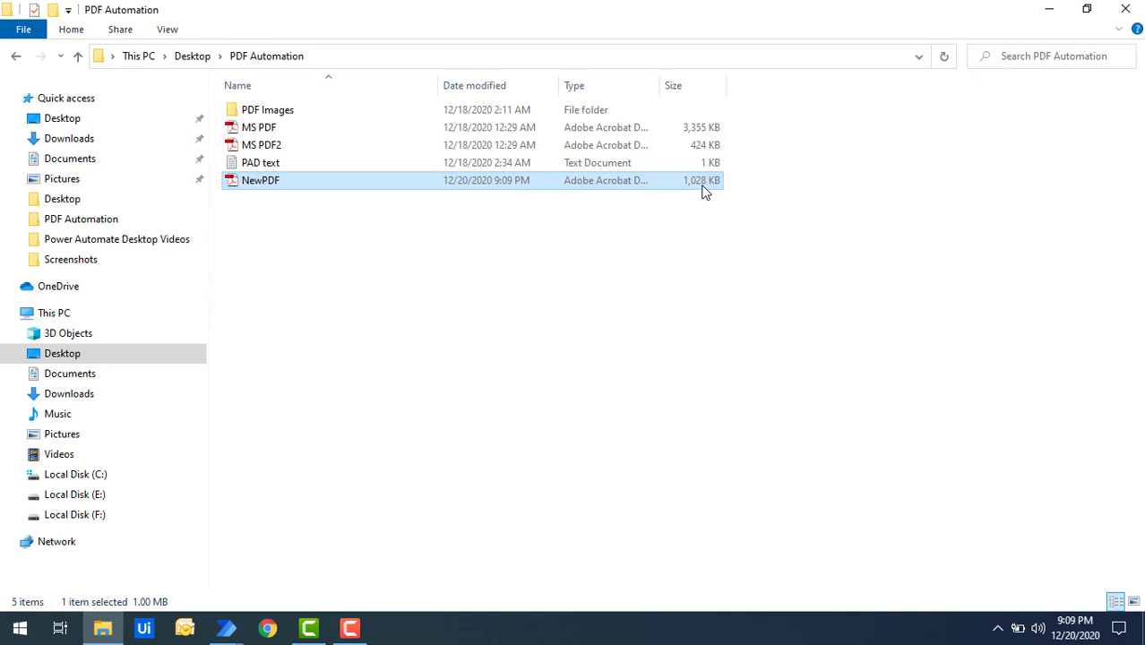
double_click(254, 185)
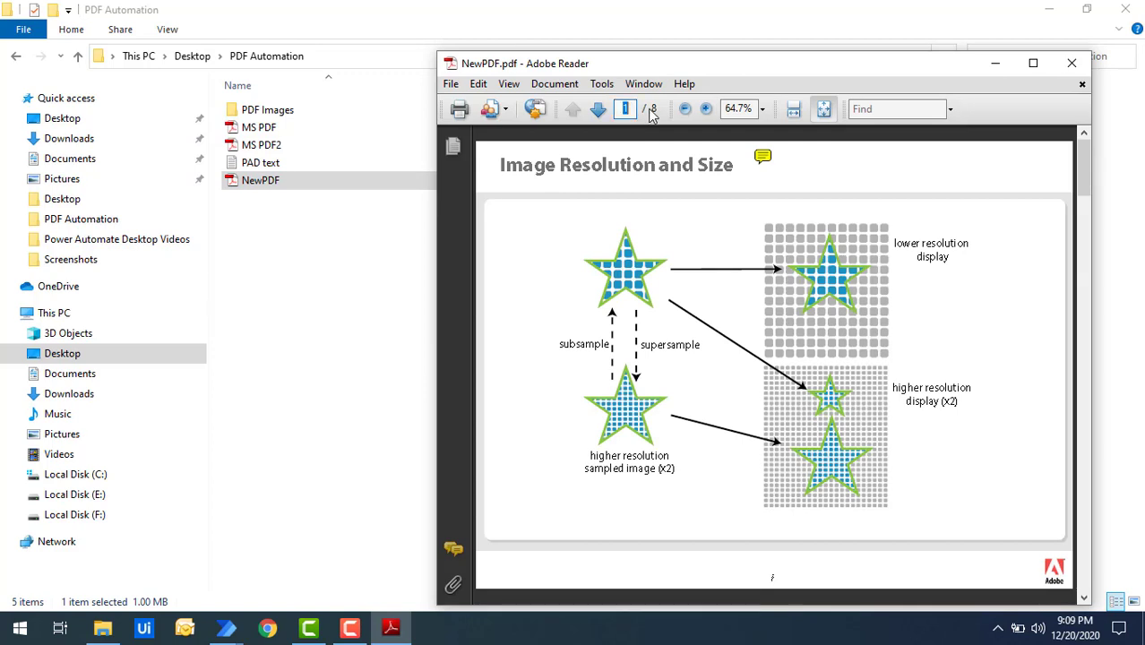
left_click(280, 133)
double_click(281, 132)
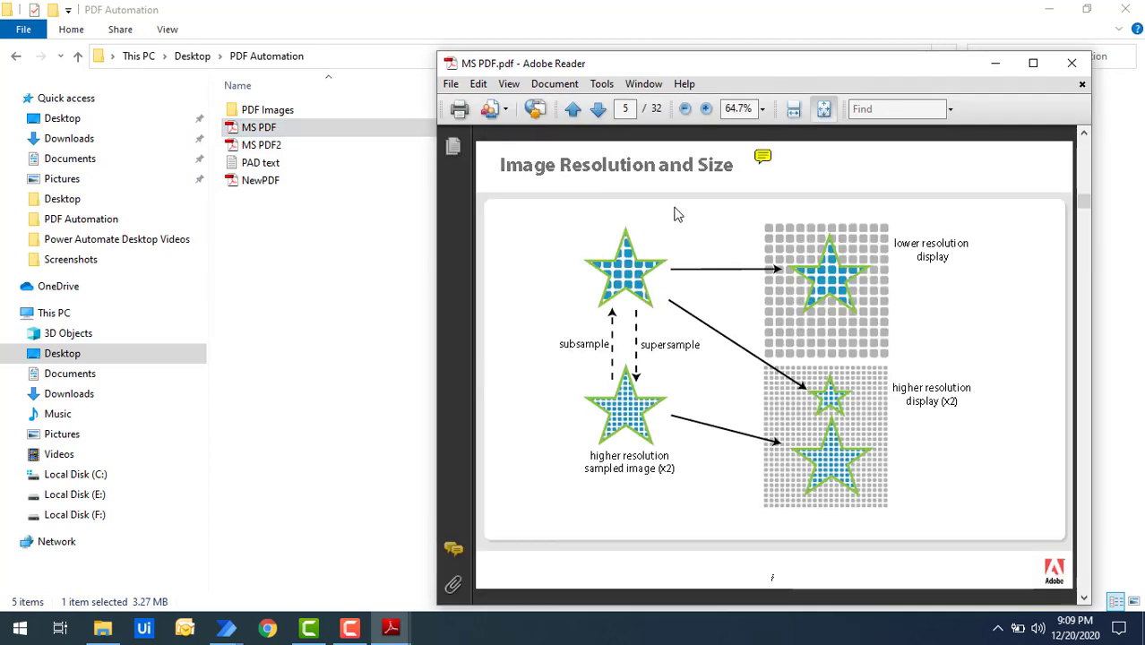
Page MS PDF forward two pages and back to page 5, then preview both PDF windows.
left_click(604, 113)
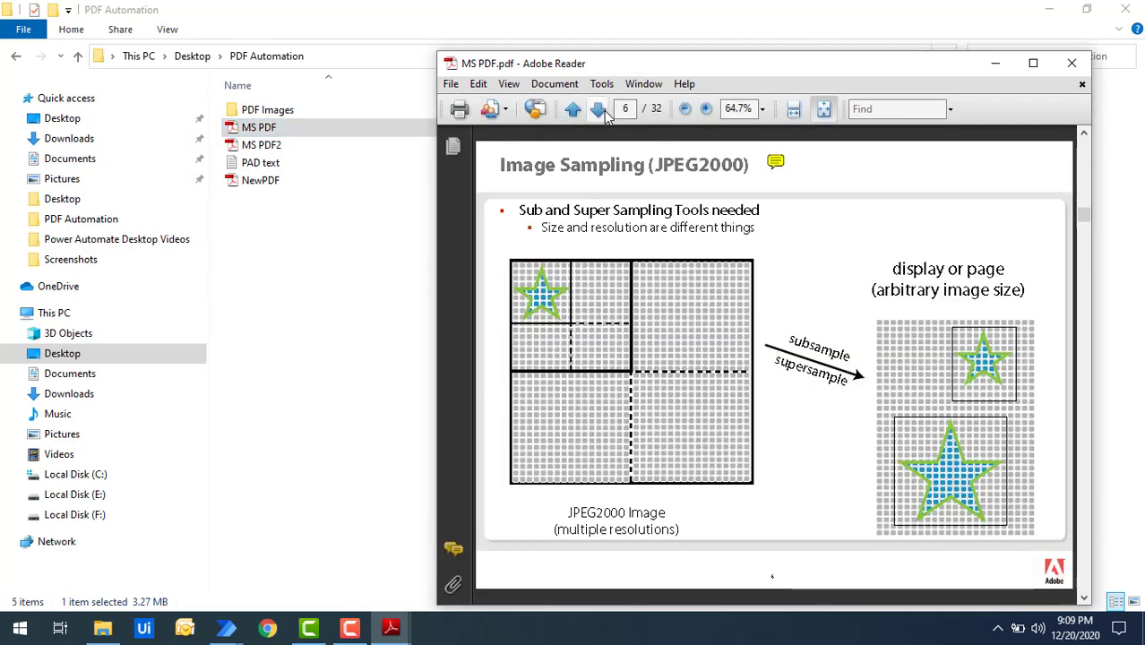
left_click(605, 112)
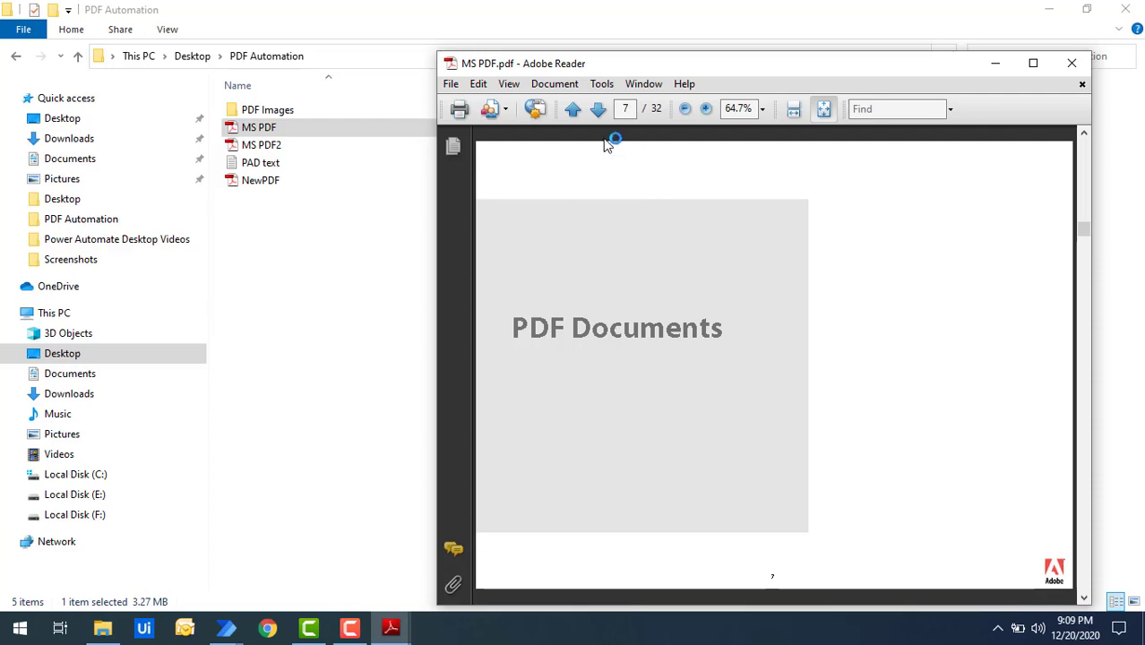
left_click(573, 109)
left_click(573, 109)
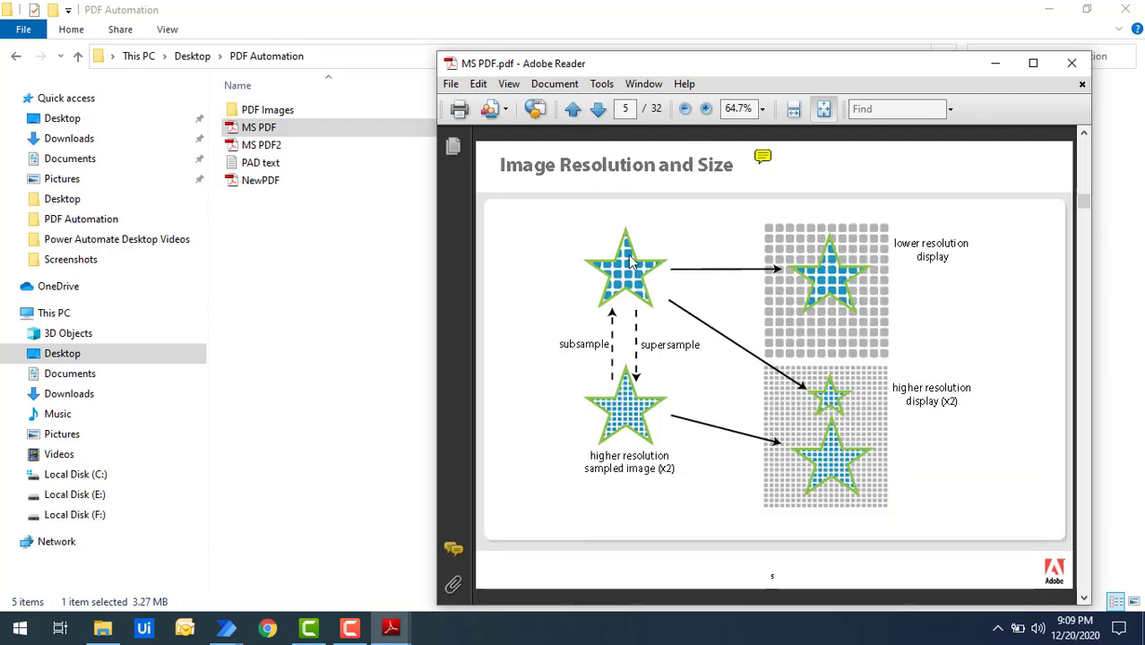
left_click(391, 628)
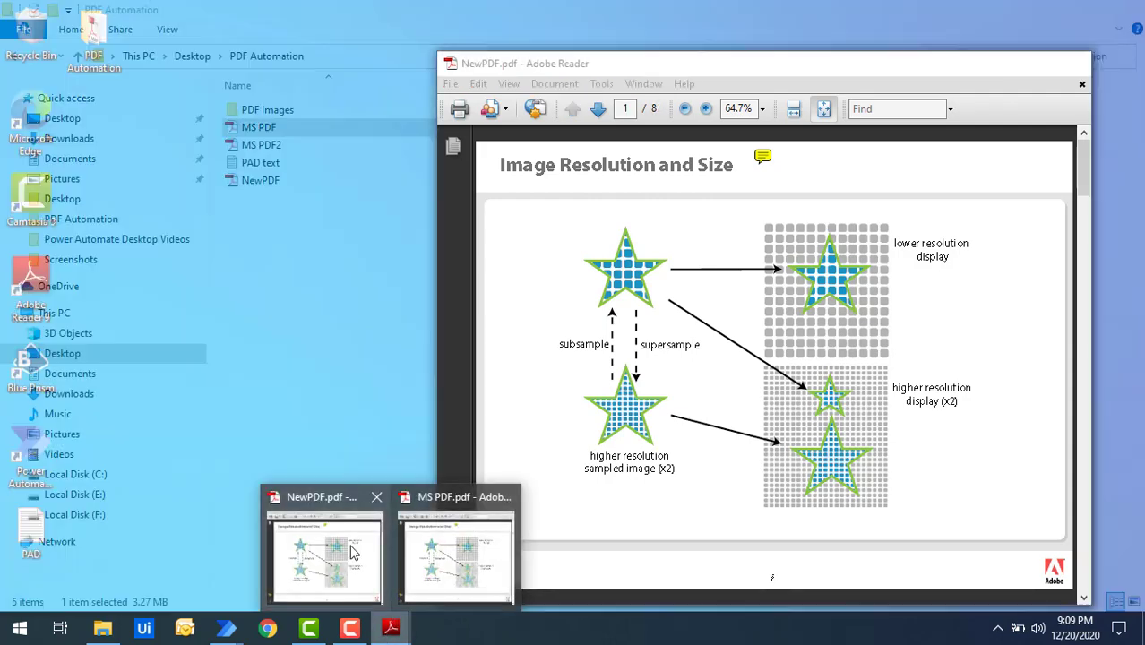
Arrange NewPDF on the left and MS PDF on the right, side by side.
left_click(352, 553)
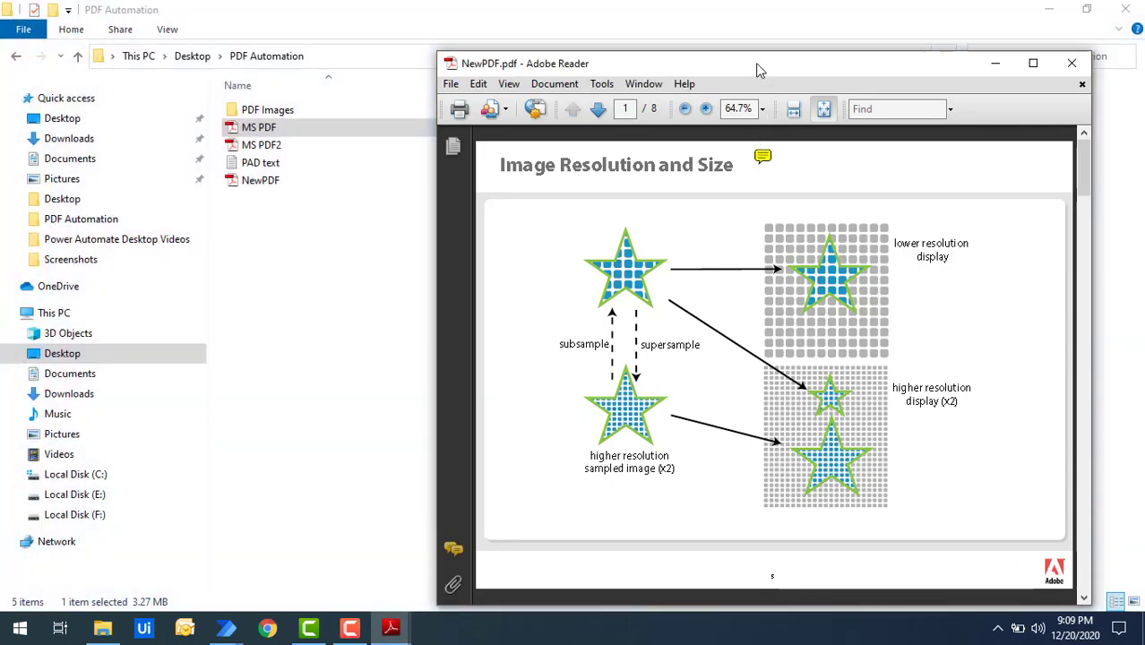
left_click_drag(759, 69, 334, 56)
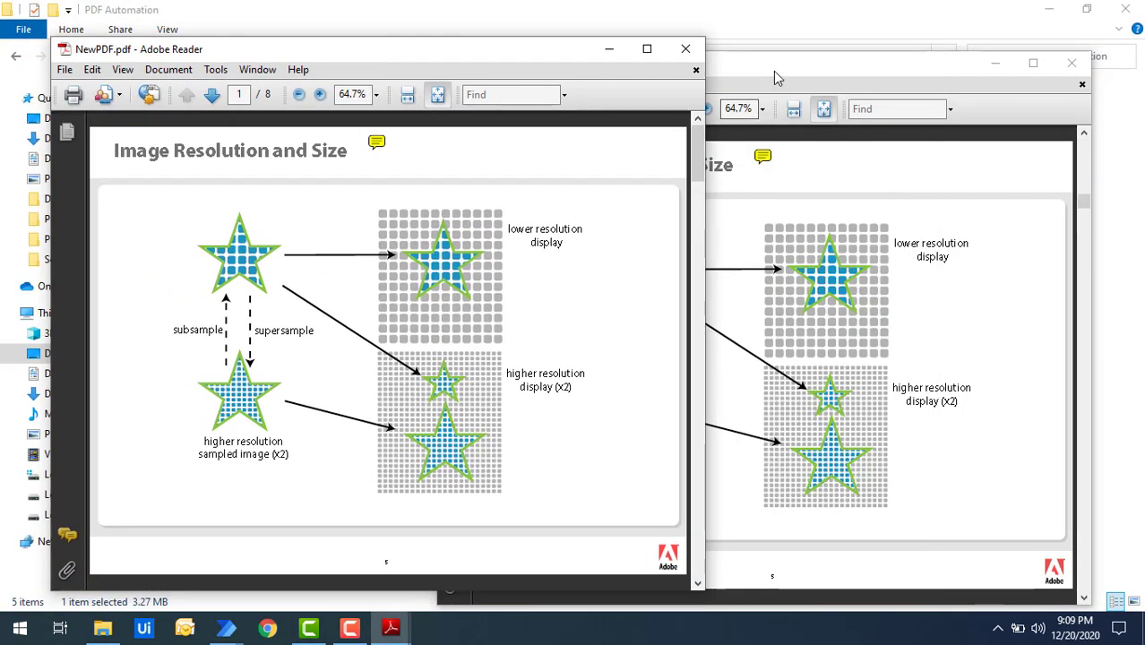
left_click_drag(774, 70, 983, 63)
Scroll through both PDFs to compare, reaching NewPDF page 6 and MS PDF page 13.
left_click(530, 207)
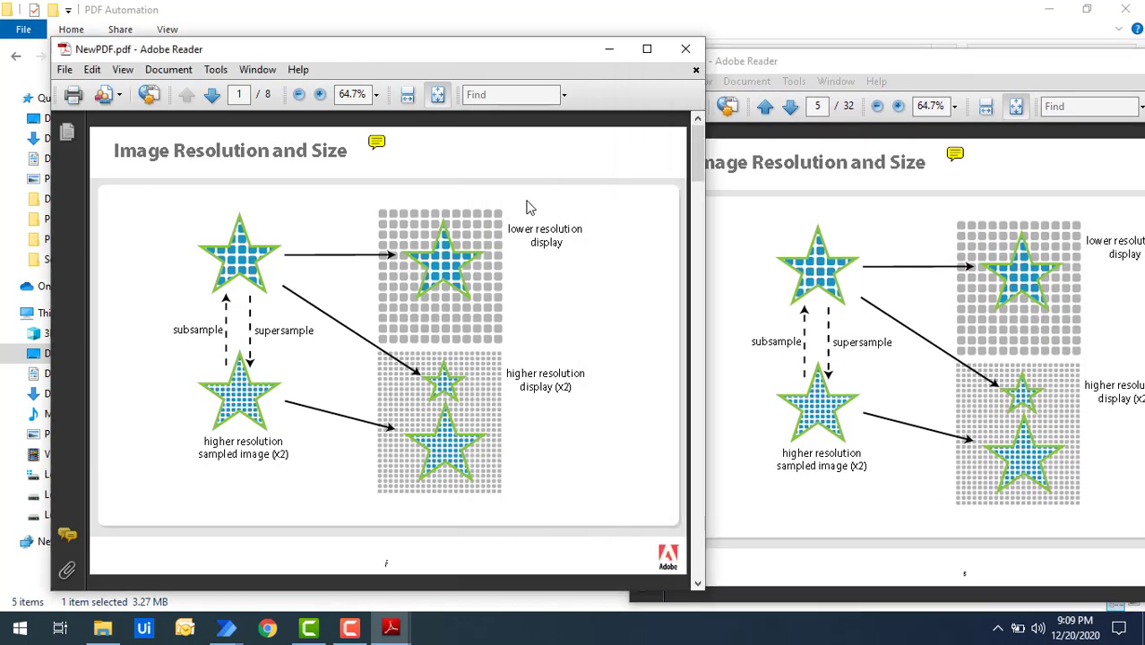
scroll(538, 294, "down", 3)
left_click(965, 321)
scroll(966, 322, "down", 4)
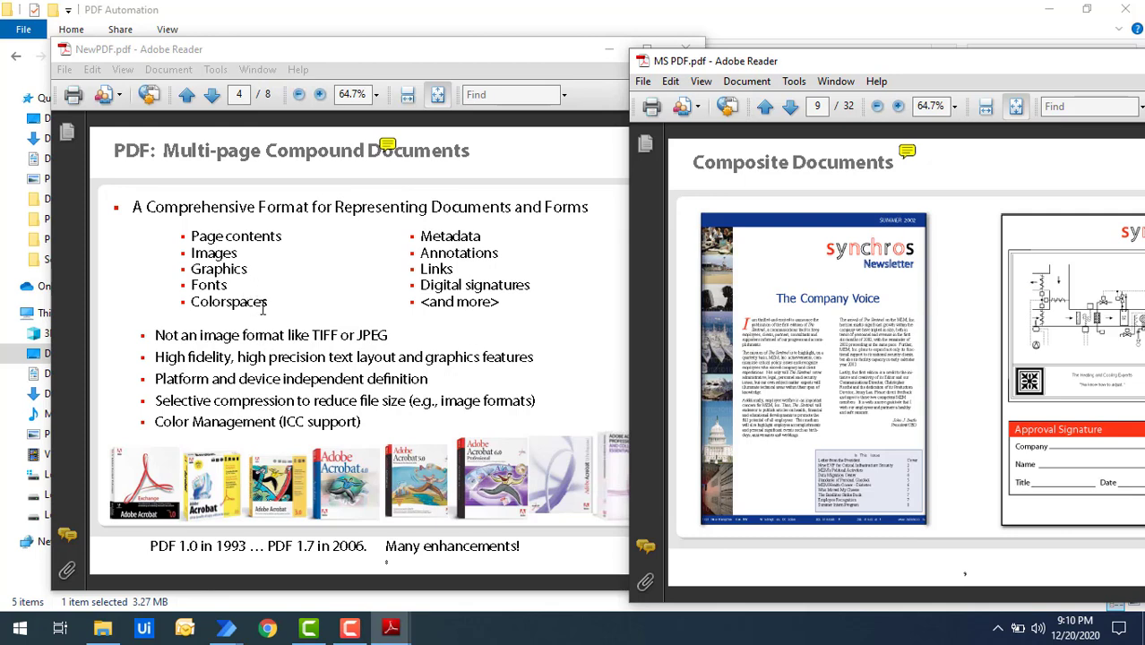
scroll(764, 391, "down", 1)
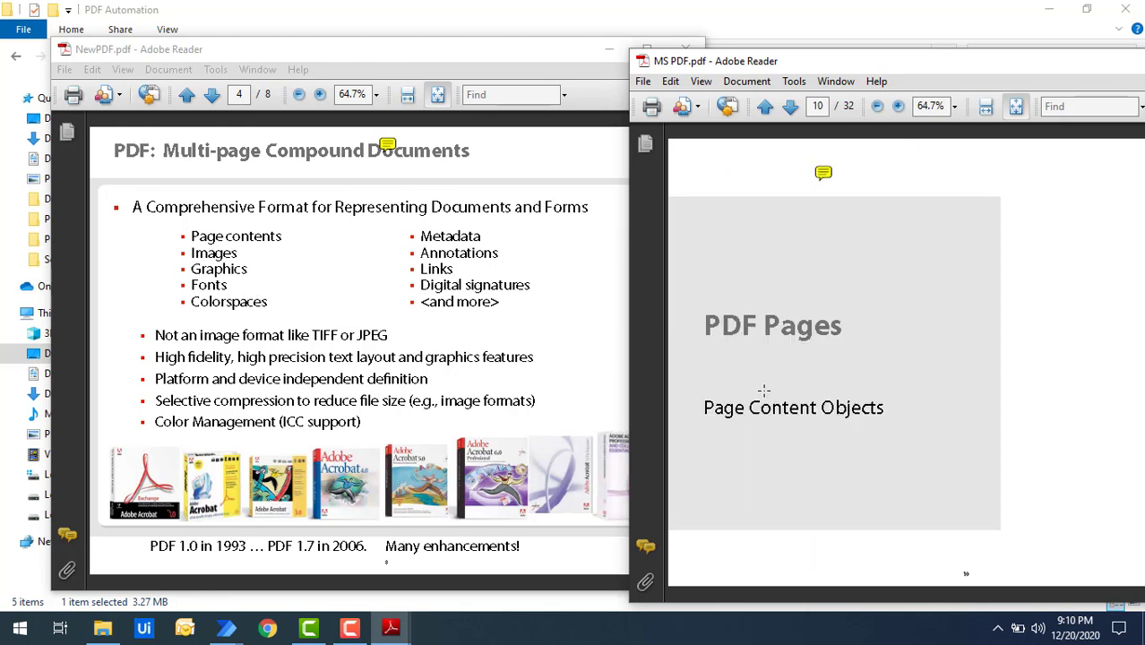
scroll(763, 391, "down", 2)
left_click(425, 355)
scroll(424, 354, "down", 2)
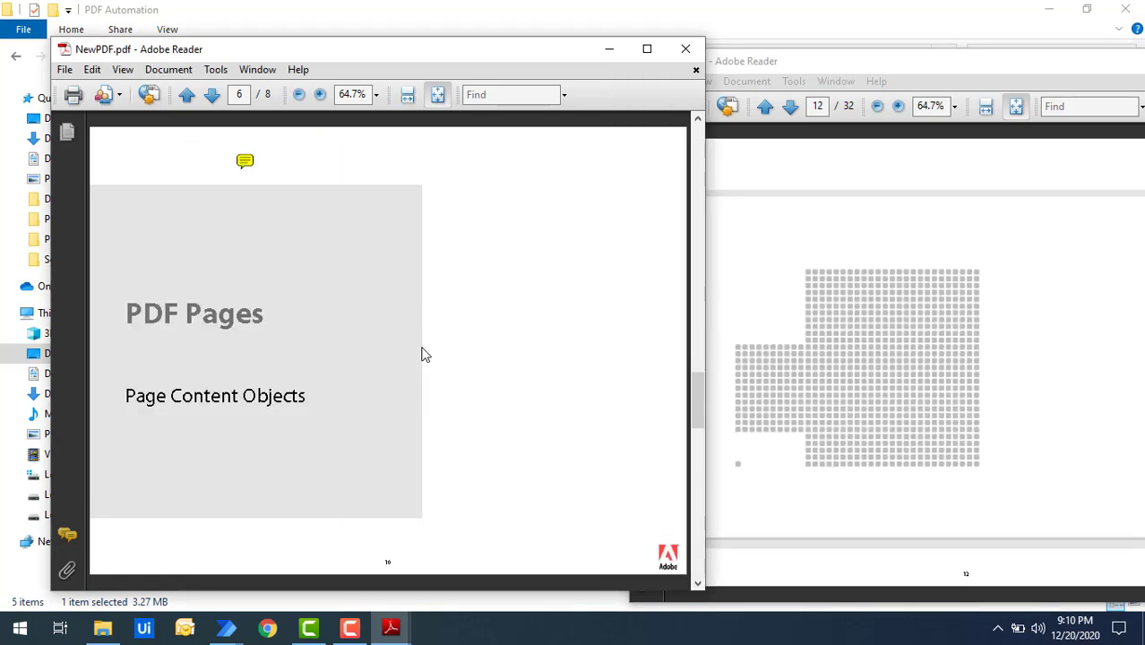
scroll(930, 402, "down", 1)
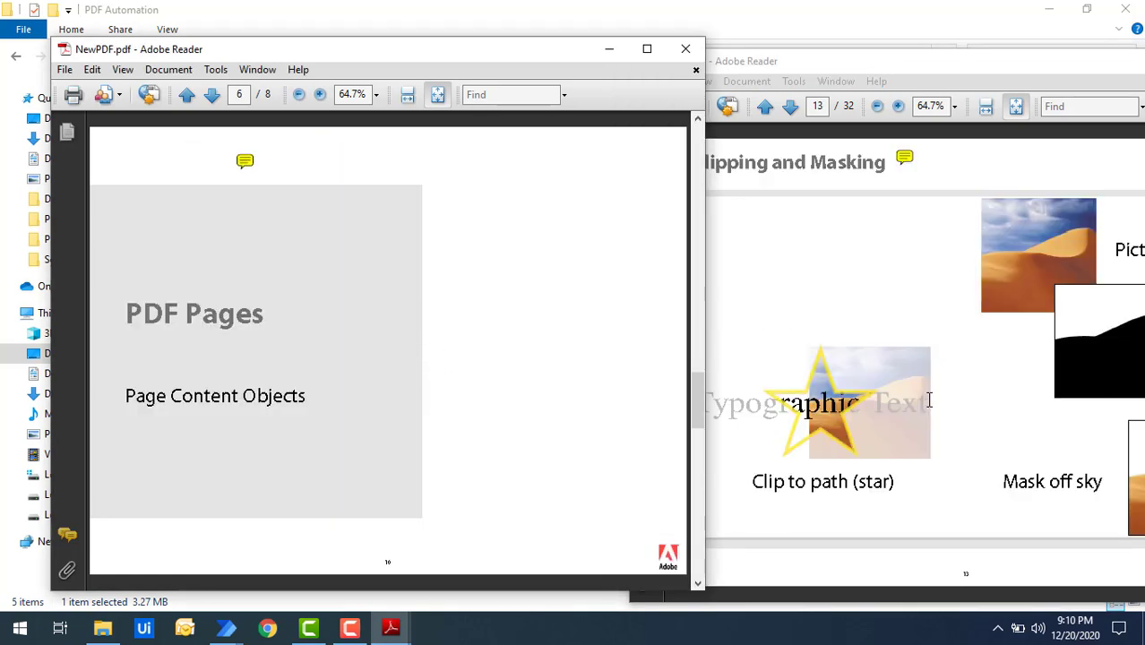
Close the Adobe Reader windows showing NewPDF.pdf to reveal the two-step extraction flow.
left_click(686, 48)
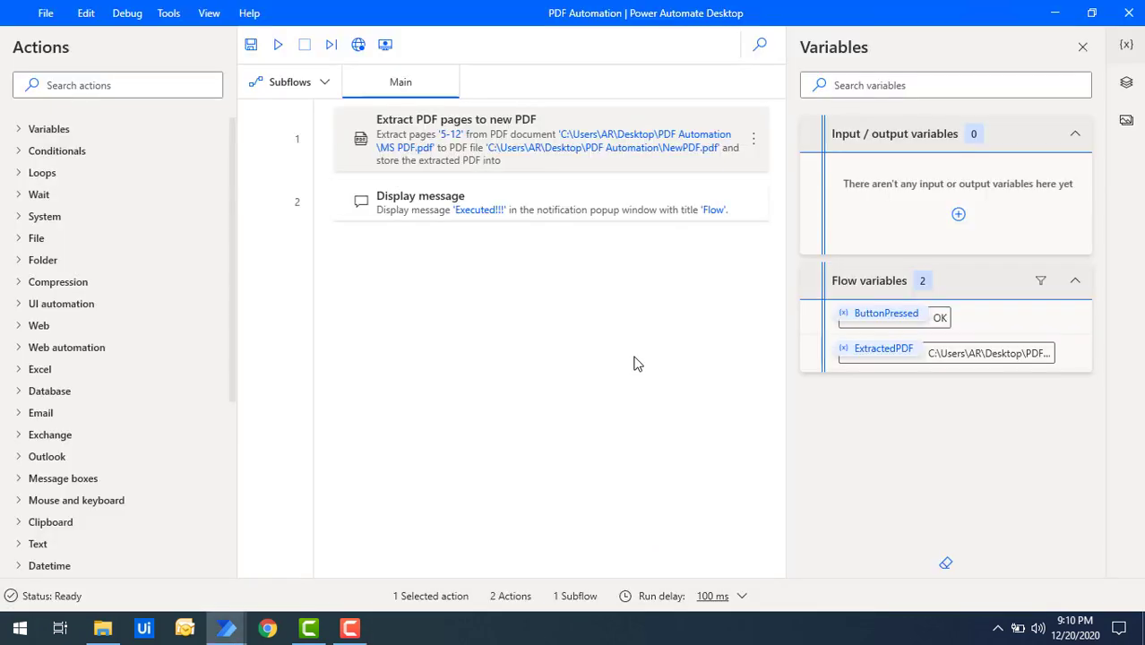